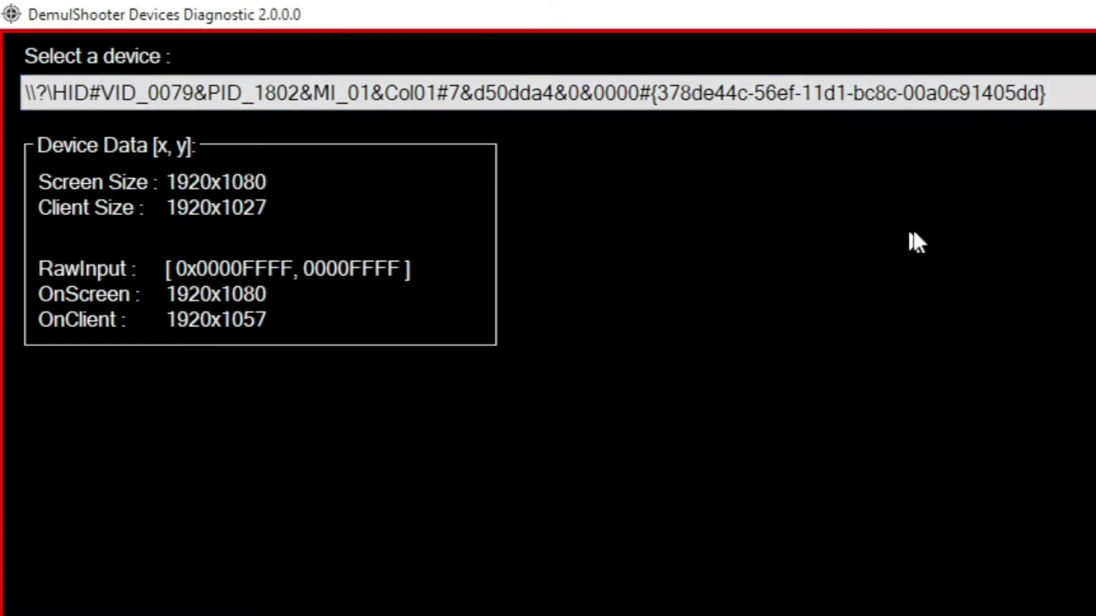
Step: Select the first HID device to verify it is the Mayflash Wiimote PC Adapter, then close the diagnostic tool
key(alt+Down)
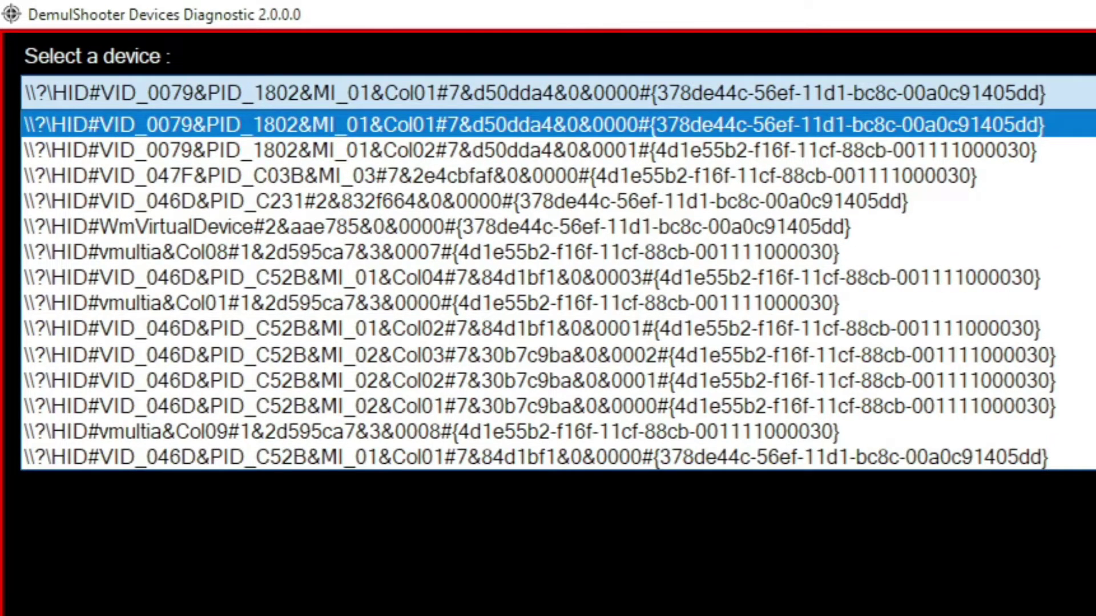
key(Return)
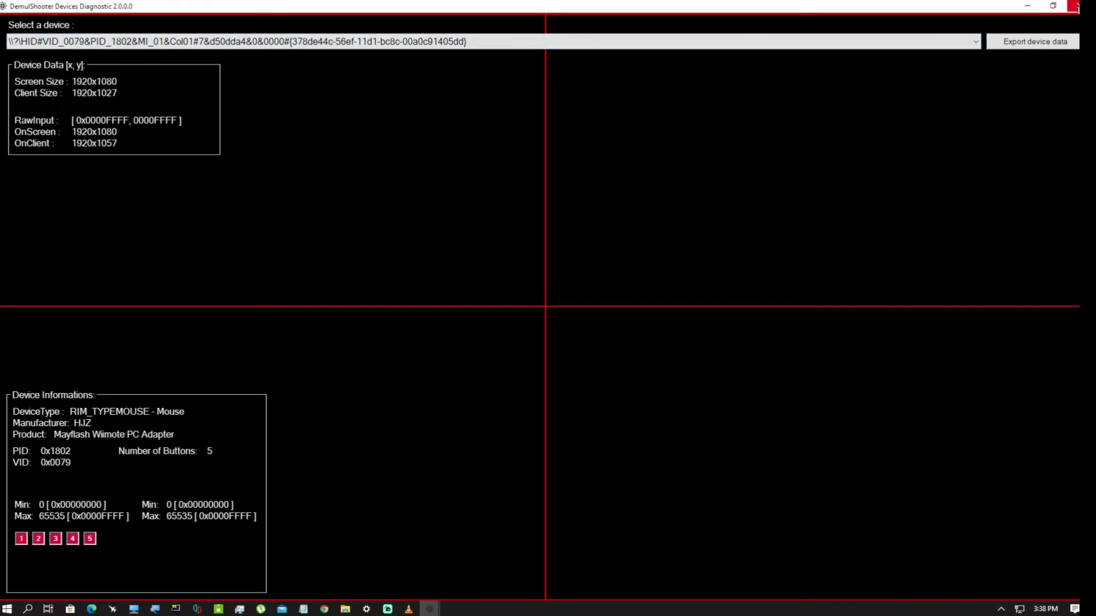
click(1076, 5)
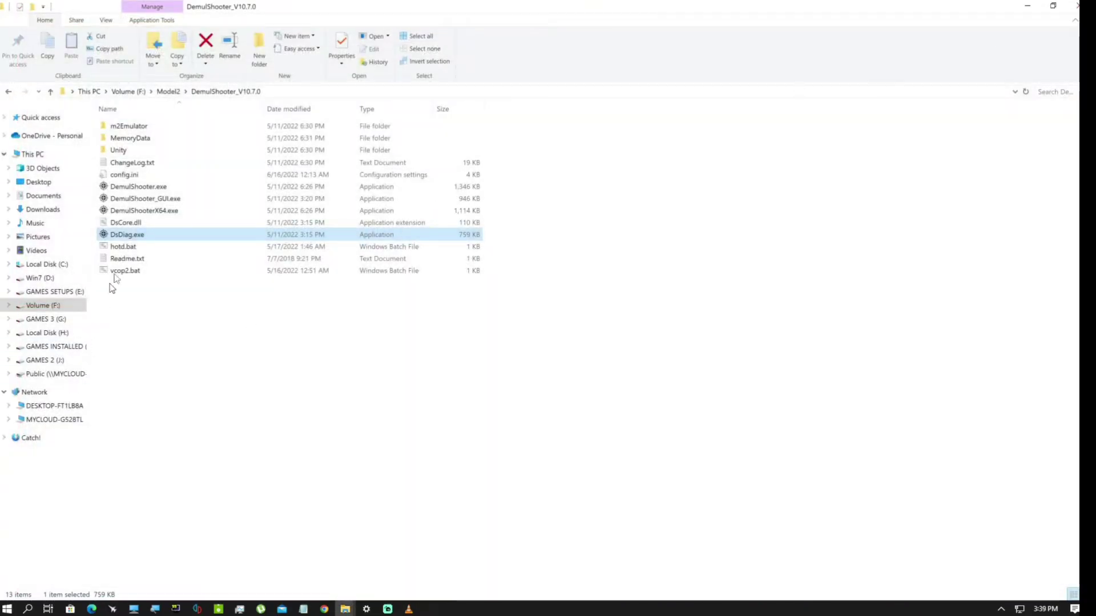
Step: Run DemulShooter_GUI.exe to bring up its P1 Configuration page
click(144, 201)
double_click(144, 201)
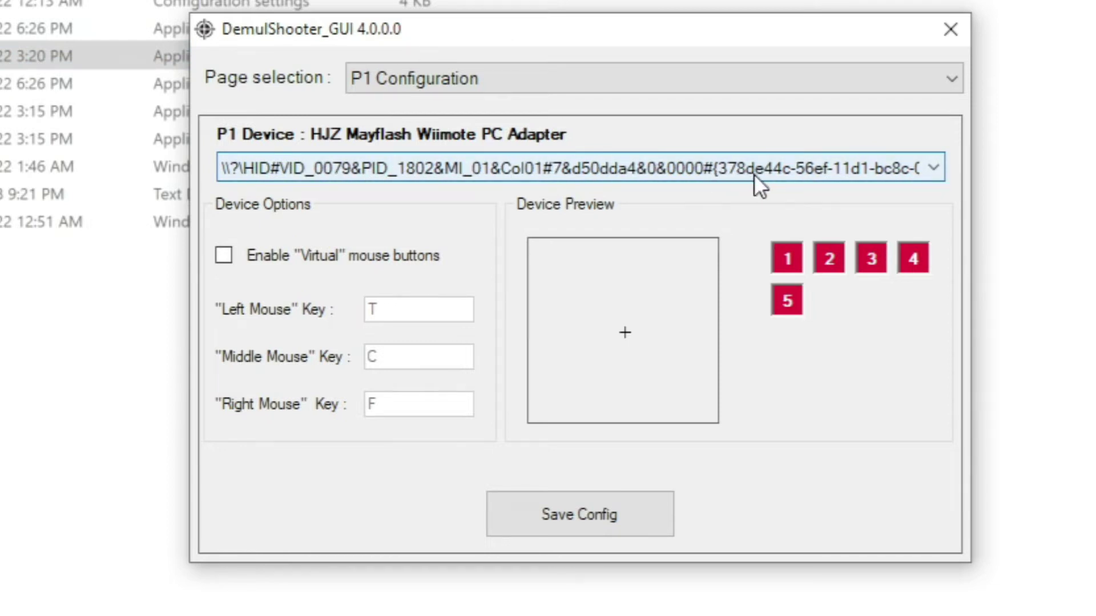
Step: Assign the first VID_0079 Mayflash device as P1 Device and save the config
click(930, 169)
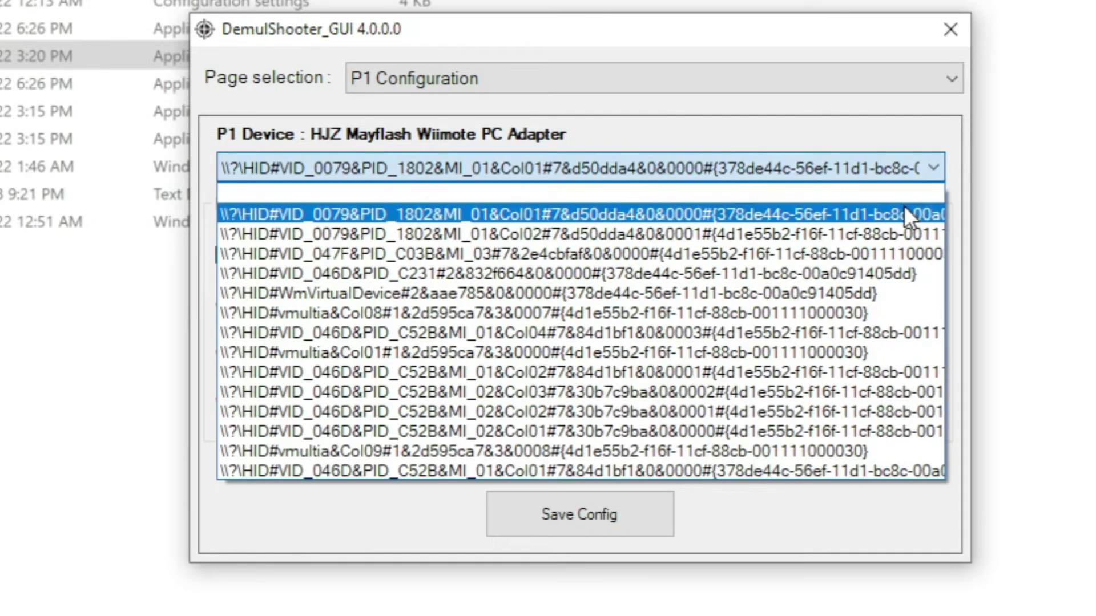
click(886, 219)
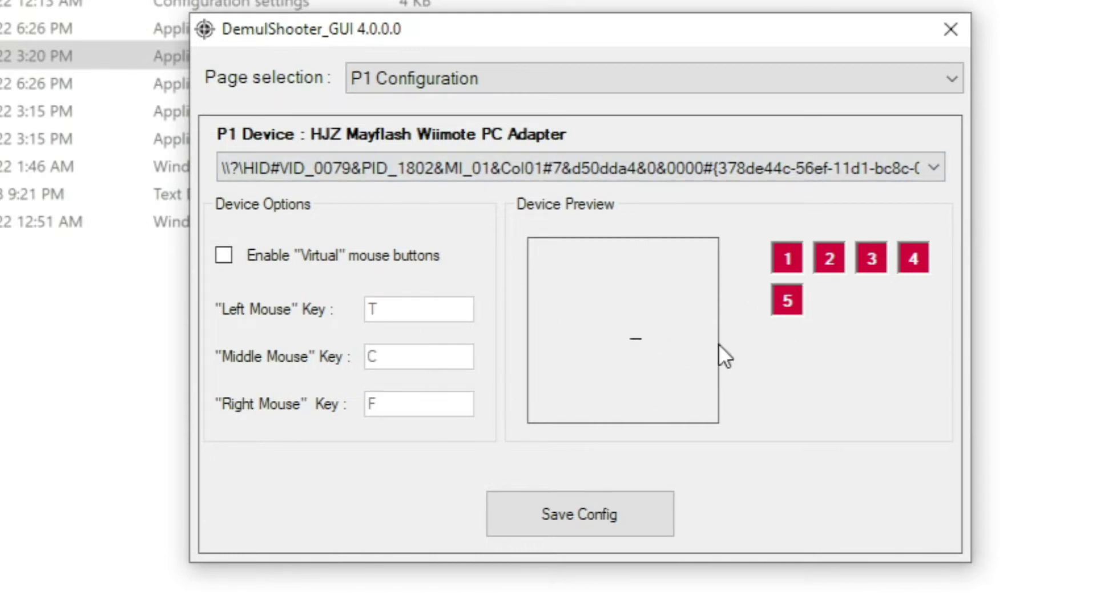
click(545, 483)
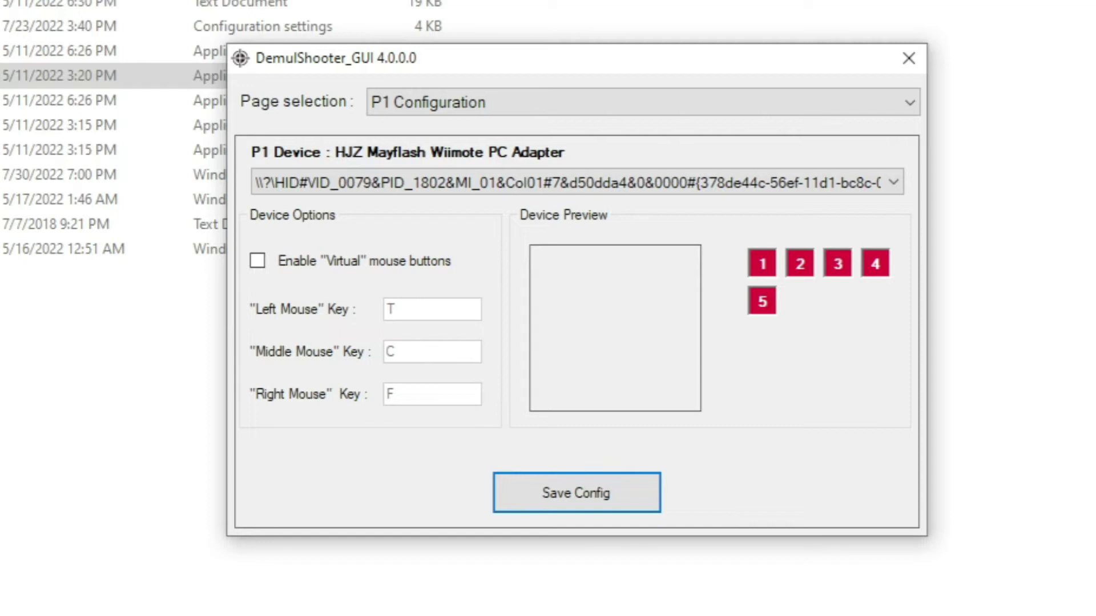
Step: On the P2 Configuration page, choose the first VID_0079 Mayflash device for P2 and save
click(893, 105)
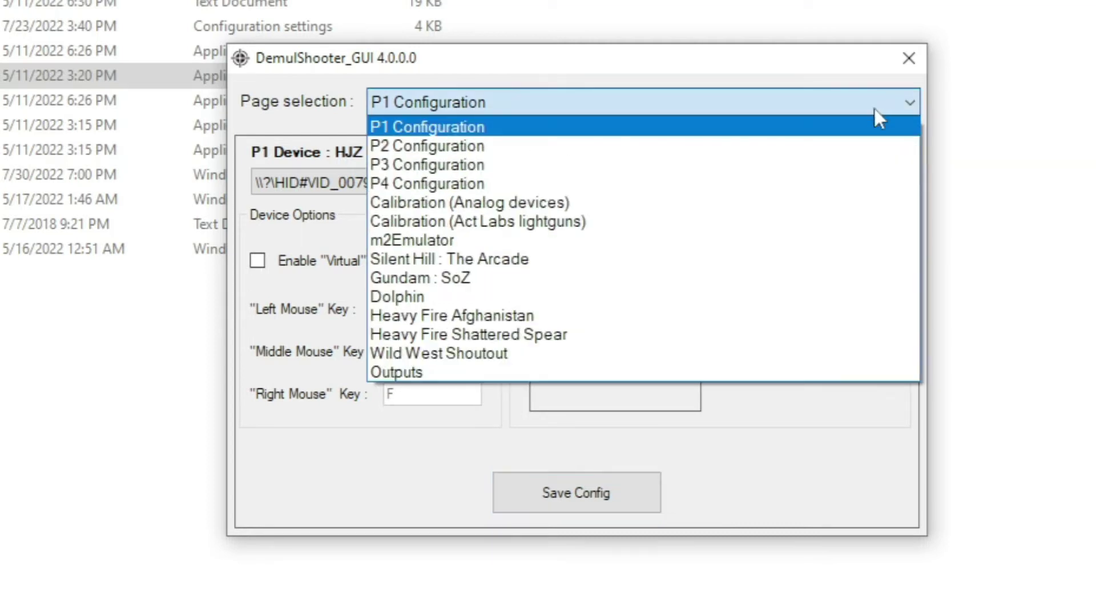
click(534, 148)
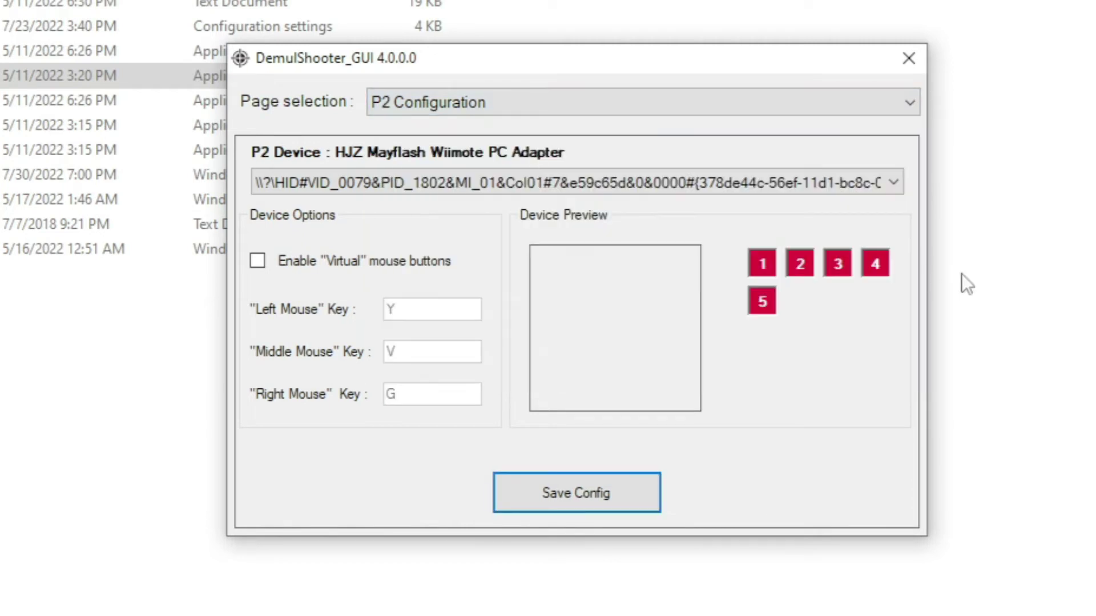
click(843, 178)
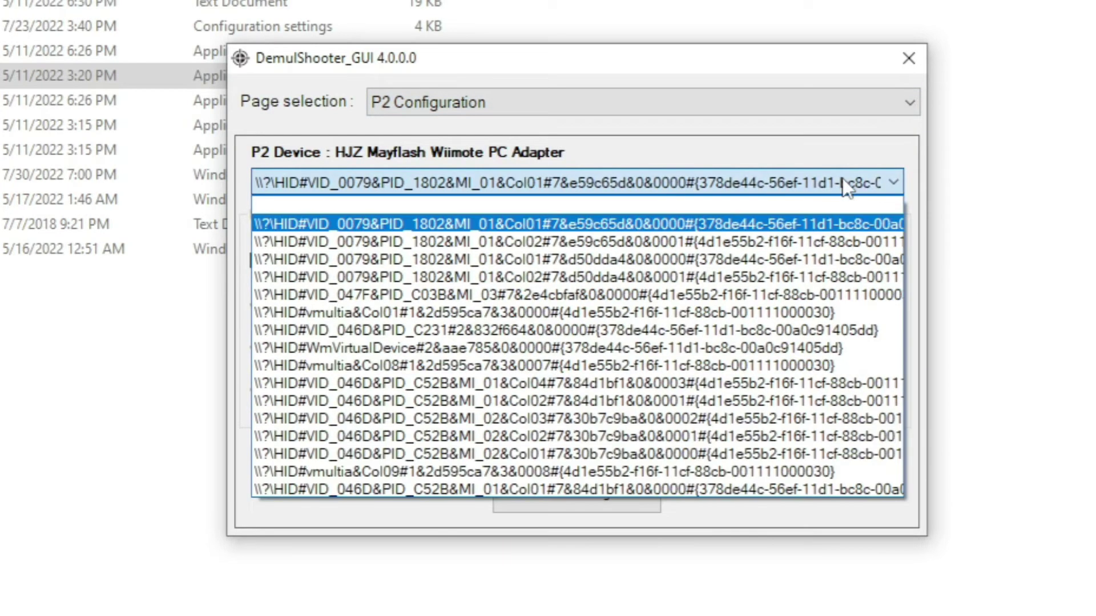
click(733, 228)
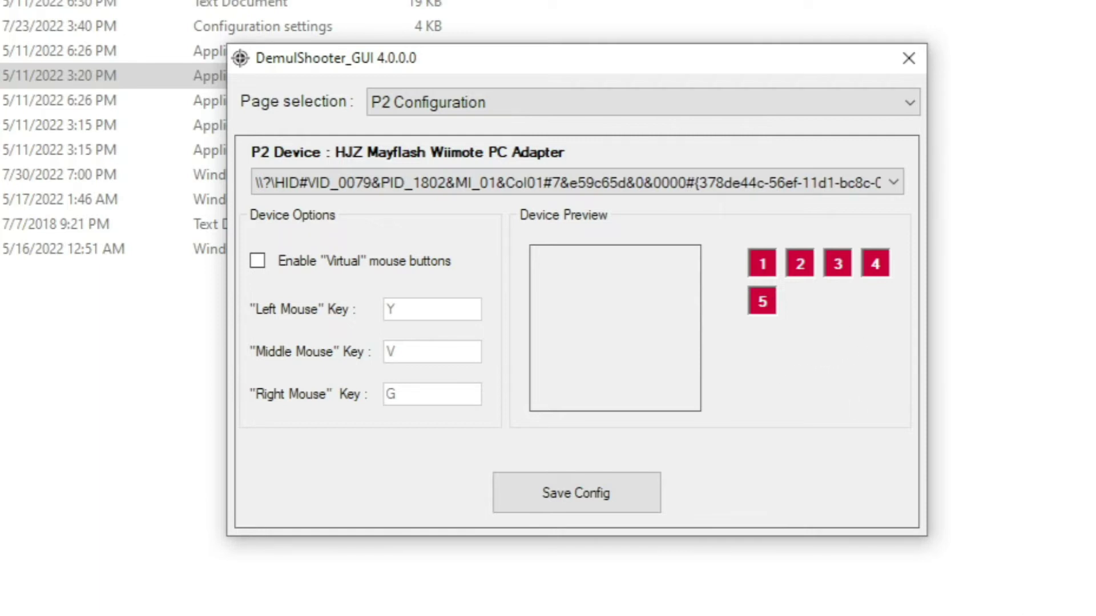
click(574, 499)
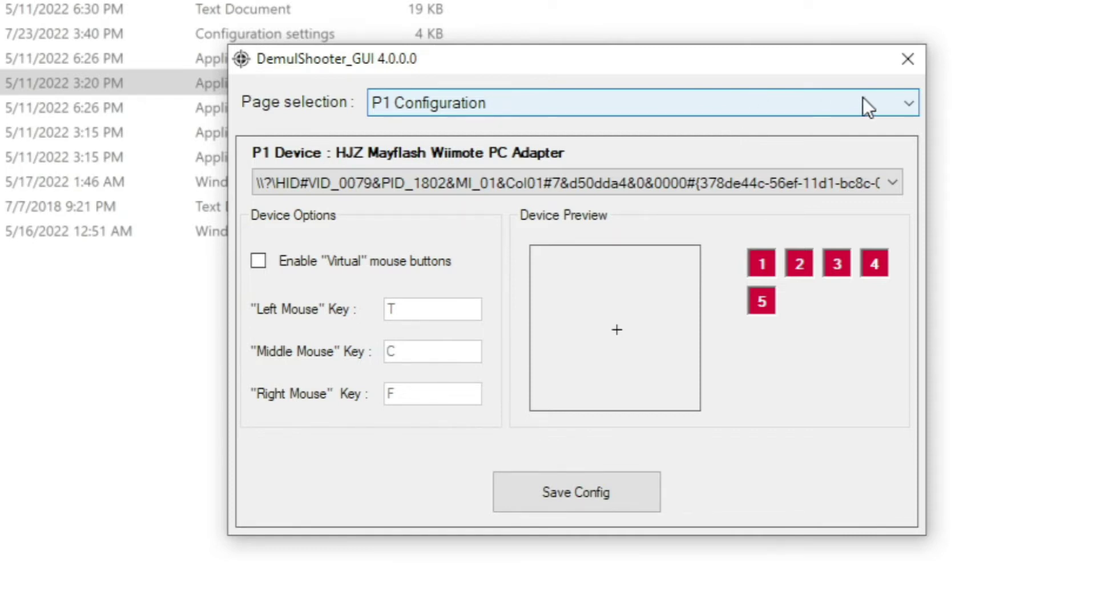
Step: From the m2Emulator page, install the crosshair scripts into Volume (F:) > Model2 and check the crosshair key fields
click(893, 102)
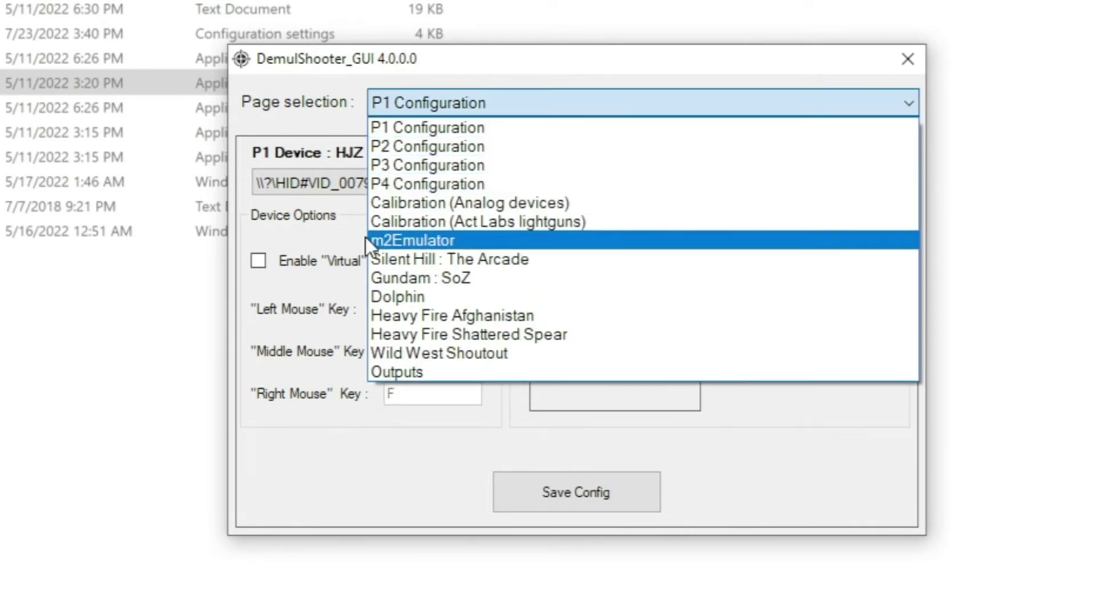
click(433, 241)
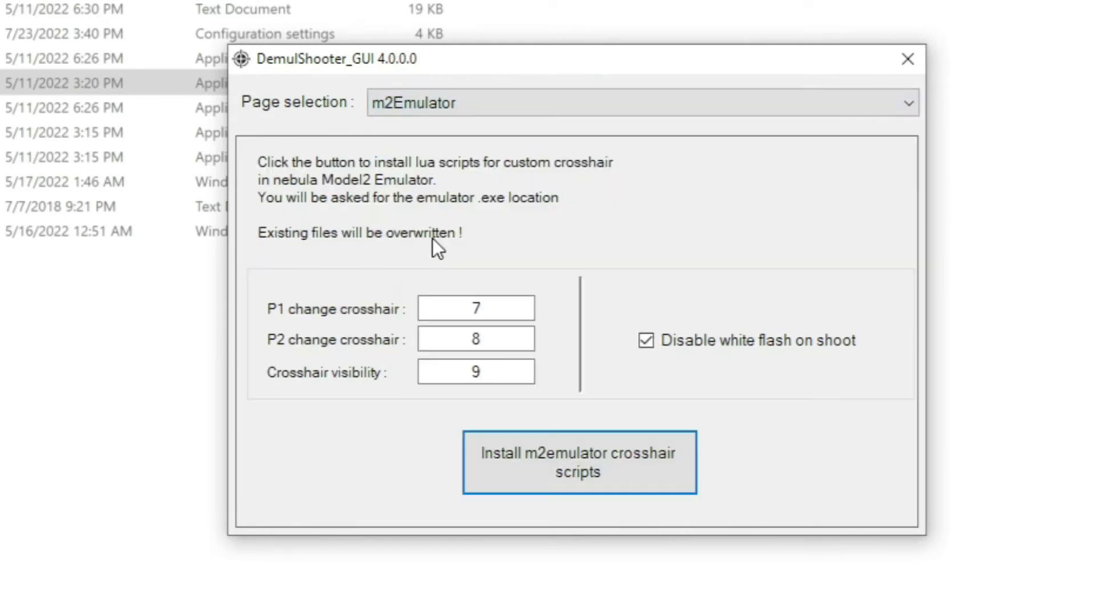
click(568, 468)
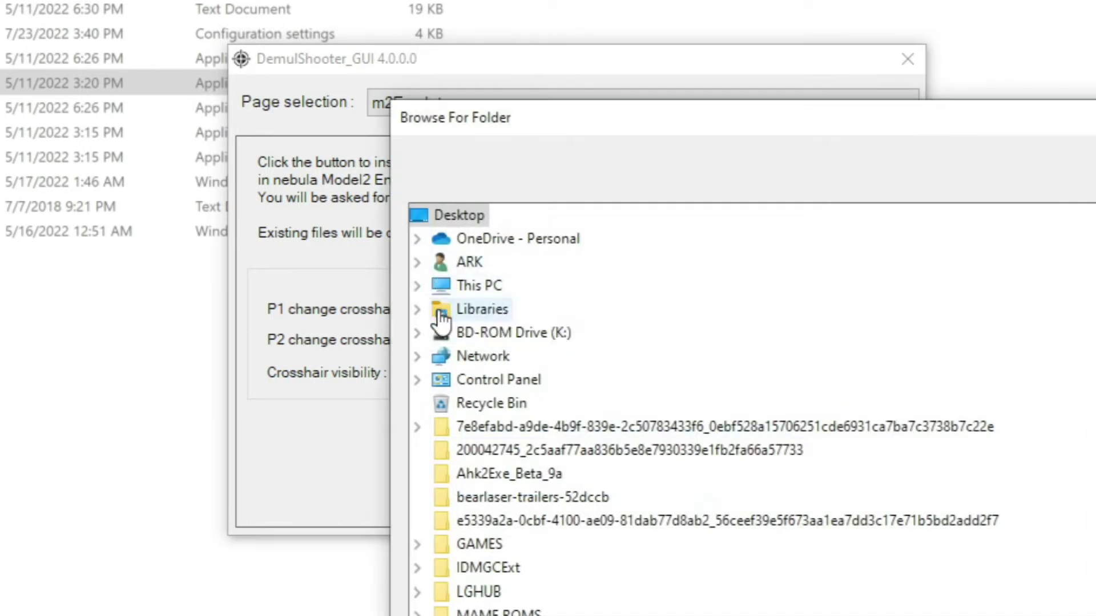
click(417, 285)
click(406, 412)
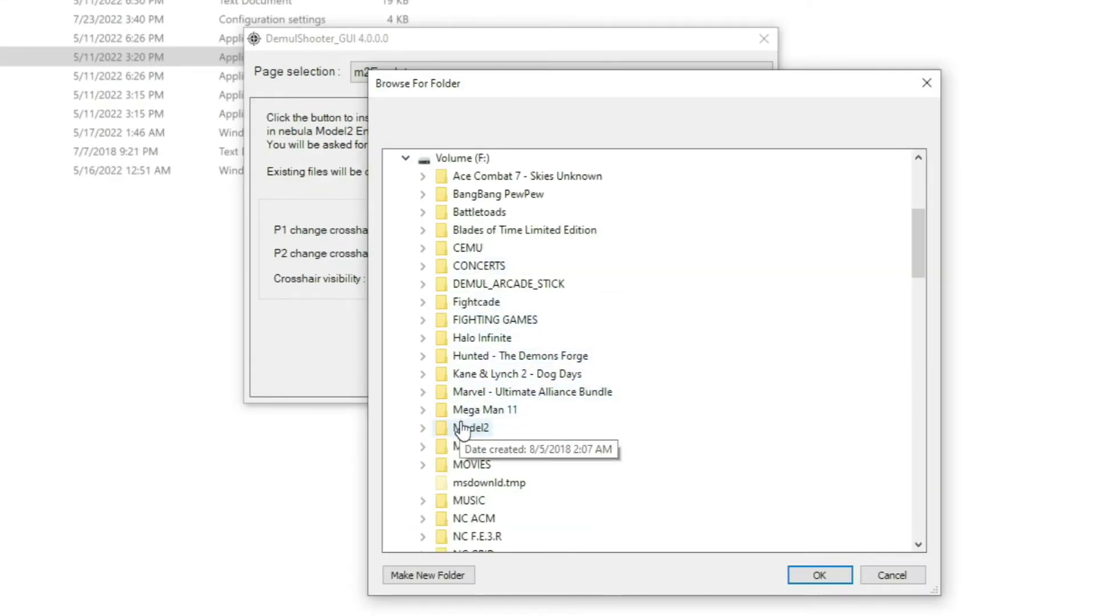
double_click(465, 429)
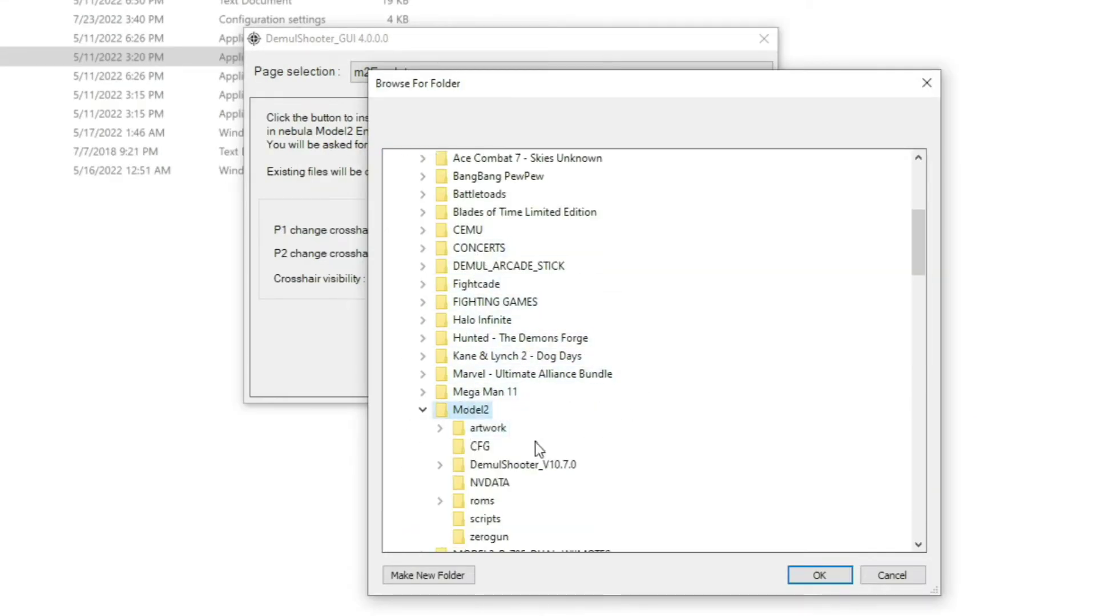
click(821, 581)
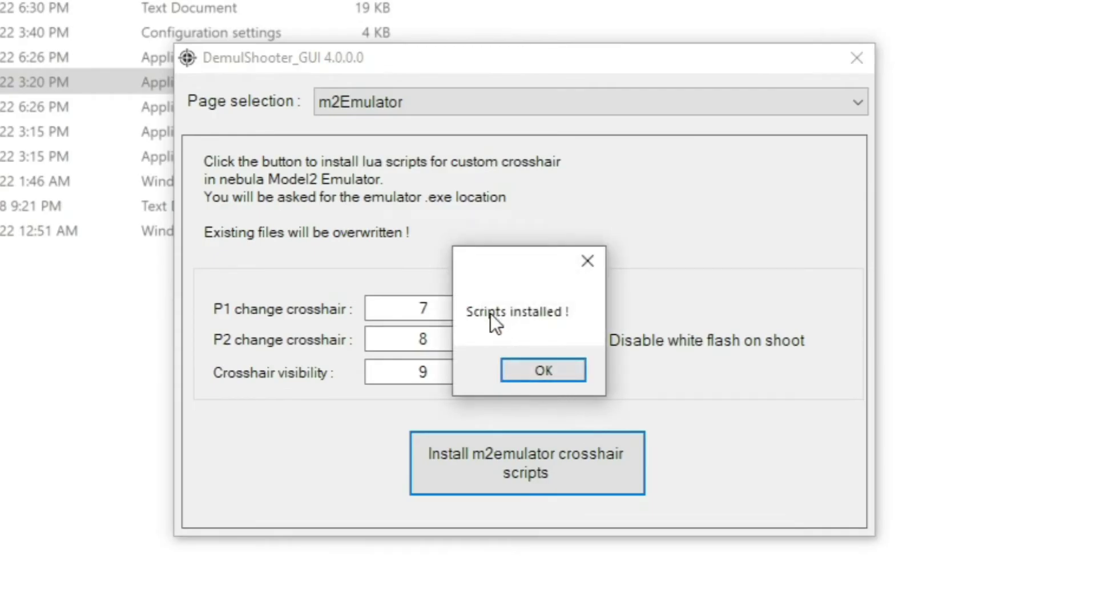
click(544, 372)
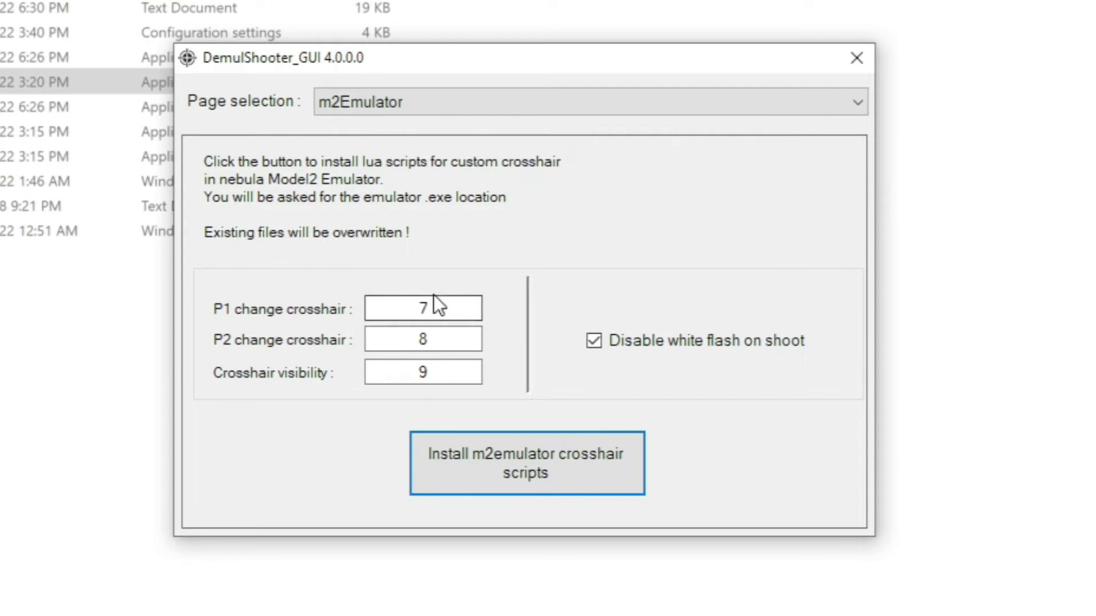
click(443, 334)
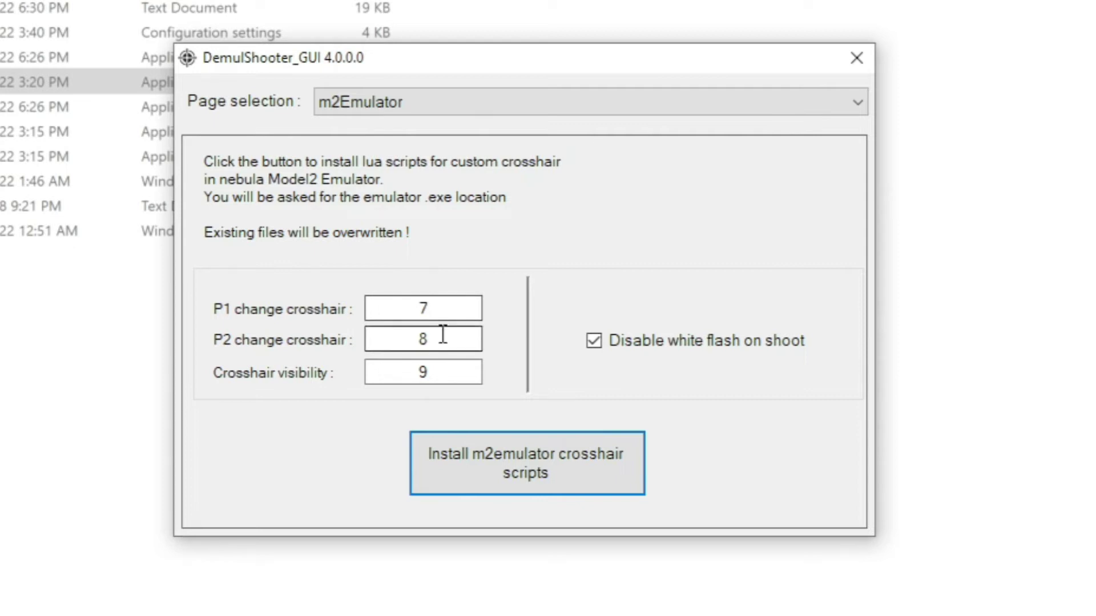
click(437, 308)
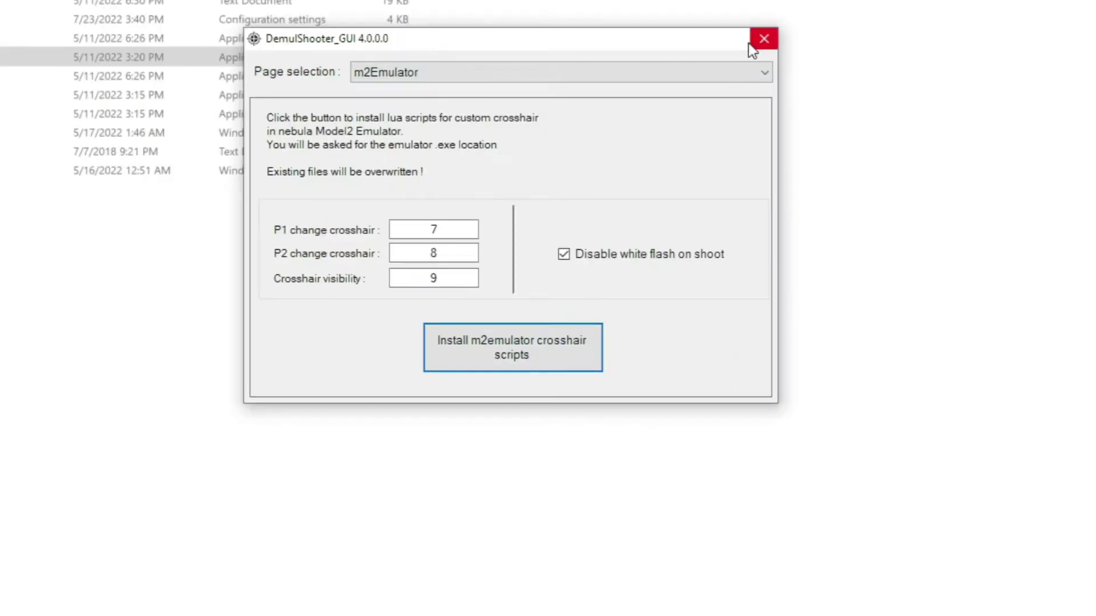
Step: Close DemulShooter_GUI and open vcop2.bat in Notepad for editing
click(766, 43)
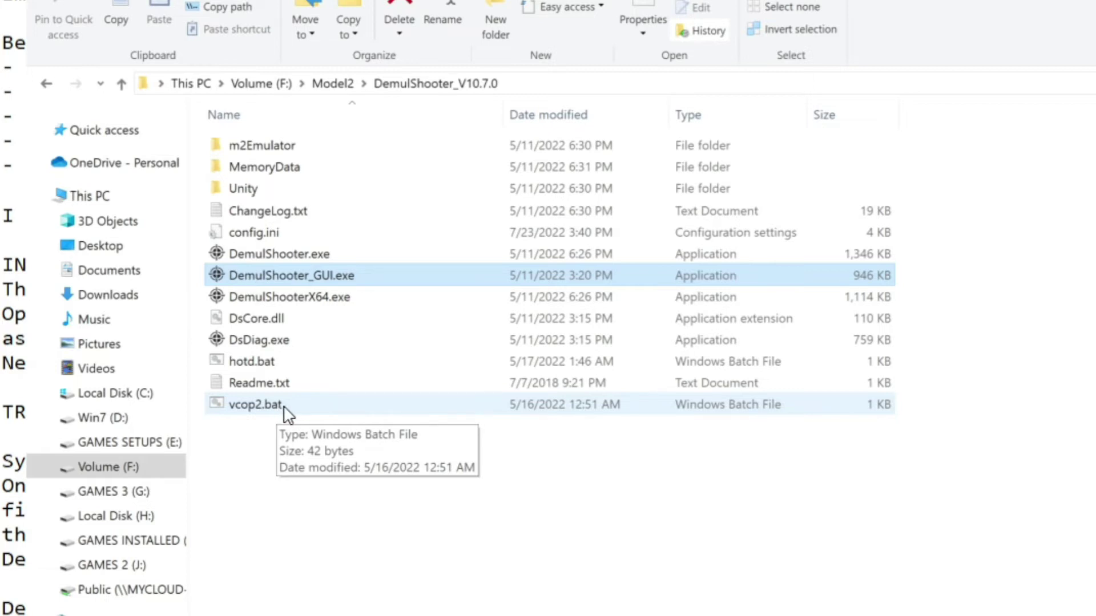
right_click(286, 409)
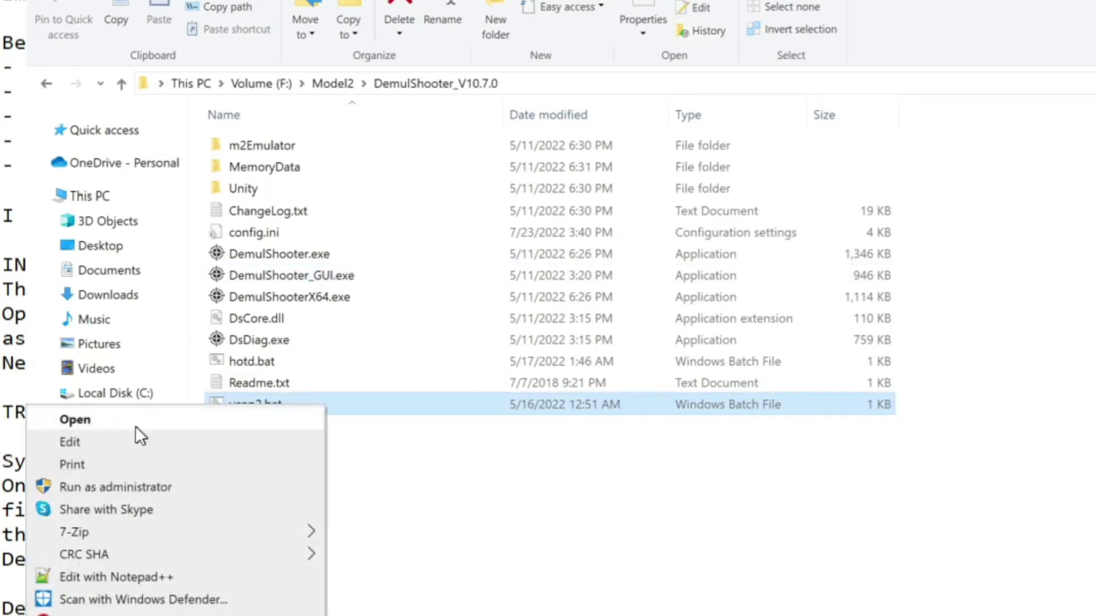
click(121, 442)
Step: Highlight the vcop2 launch command line, then the rom name hotd in hotd.bat
drag(568, 127, 583, 129)
drag(147, 132, 773, 173)
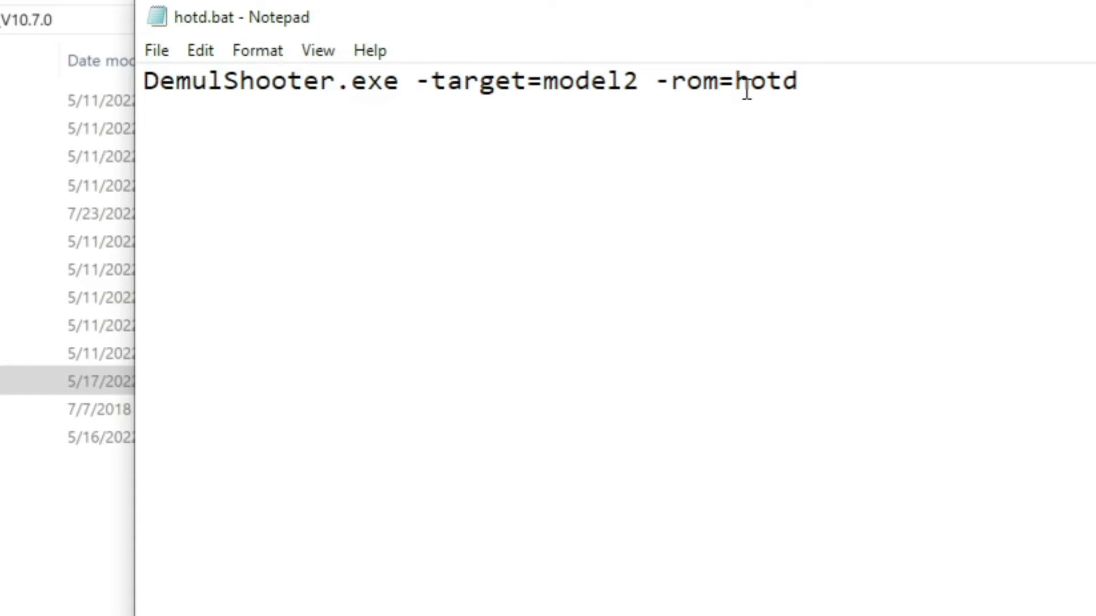
drag(738, 86, 812, 83)
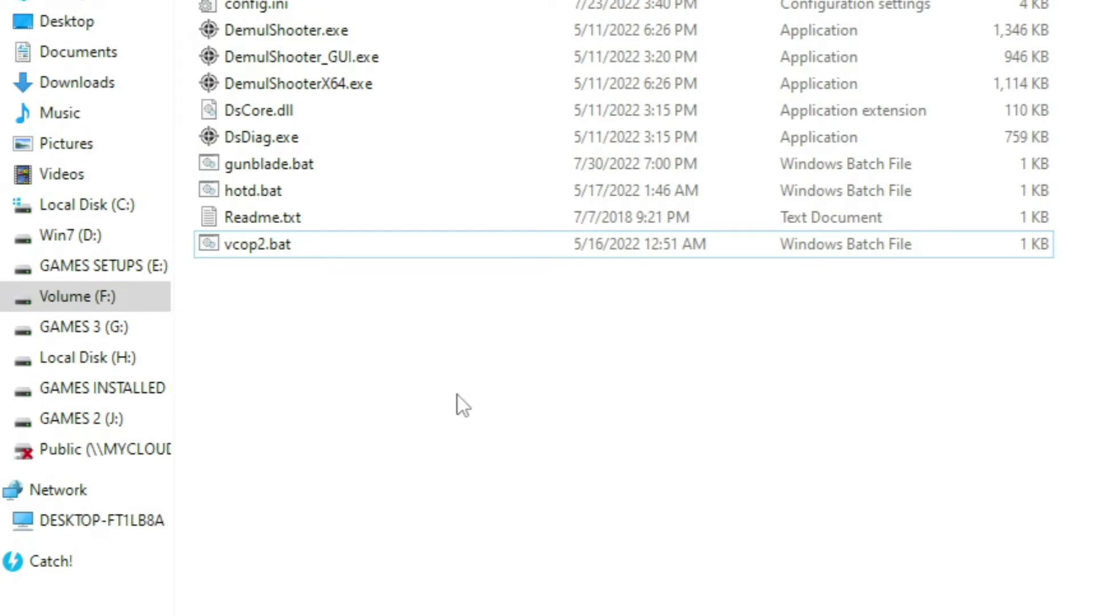
Step: Run vcop2.bat to start DemulShooter with -target=model2 -rom=vcop2, then minimize its console
click(269, 191)
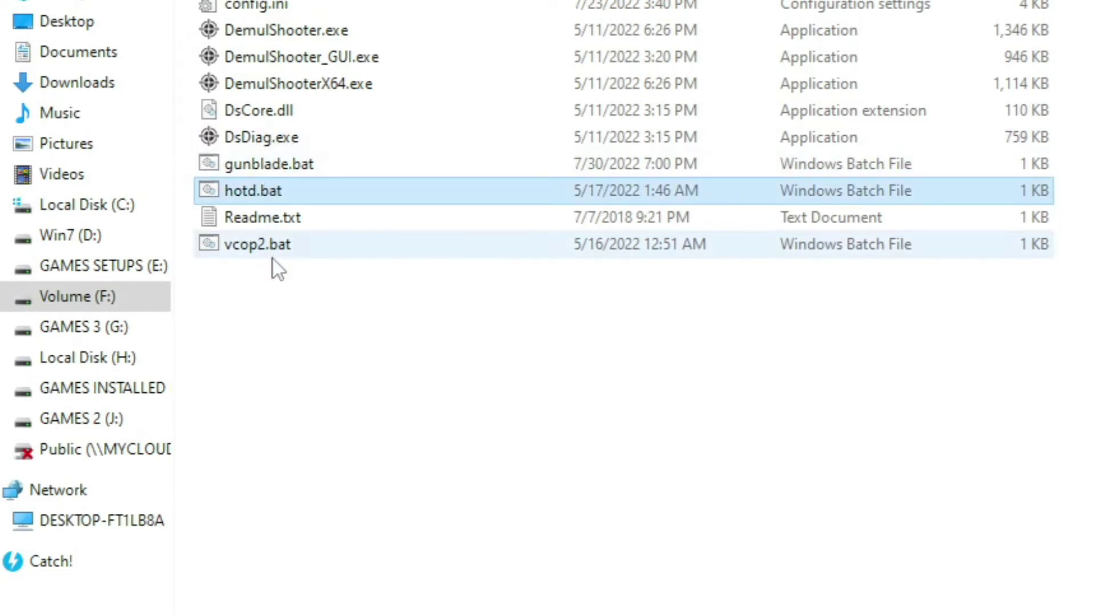
click(276, 250)
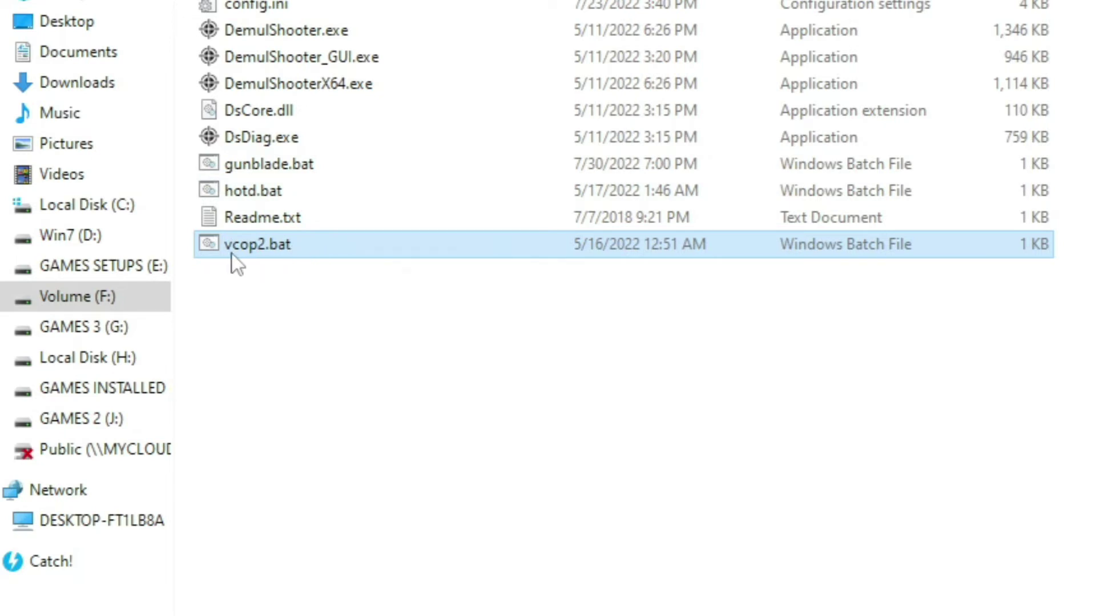
double_click(318, 248)
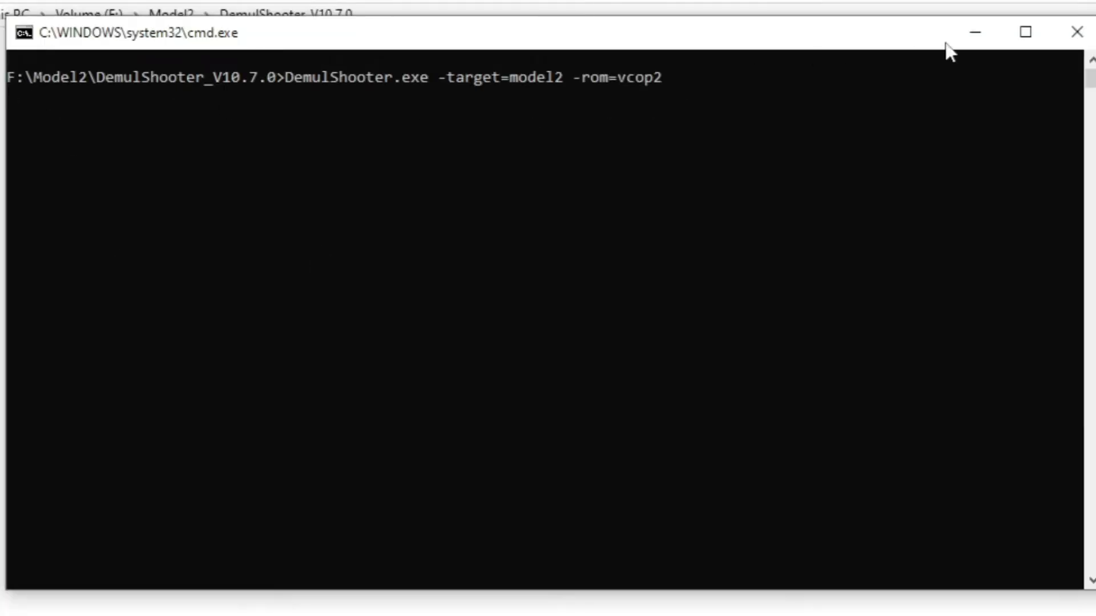
click(983, 32)
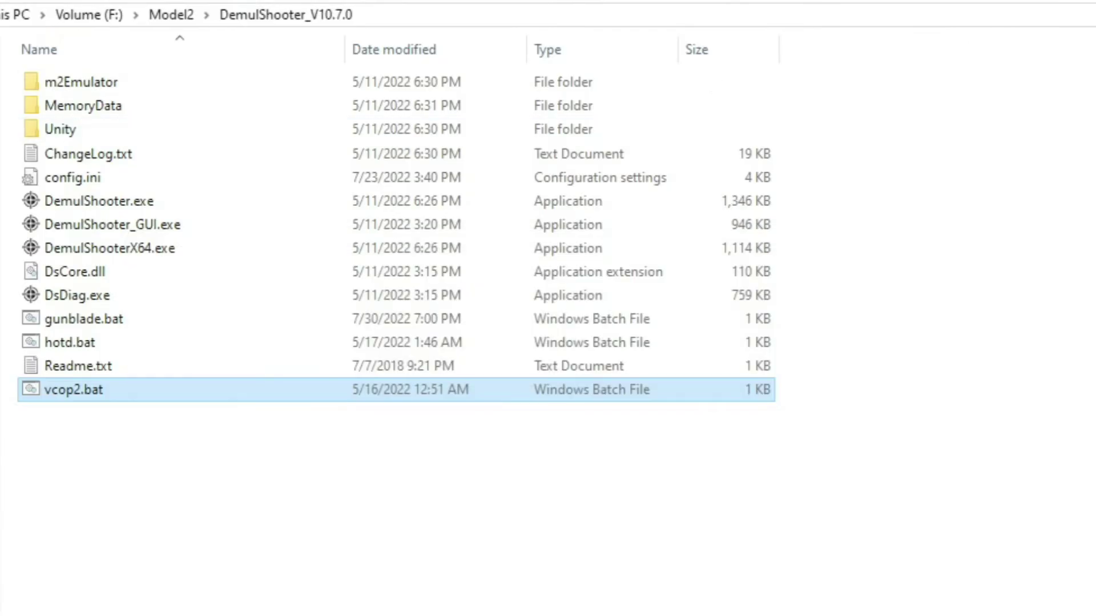
Step: Go back to the Model2 folder and run emulator_multicpu.exe
click(171, 14)
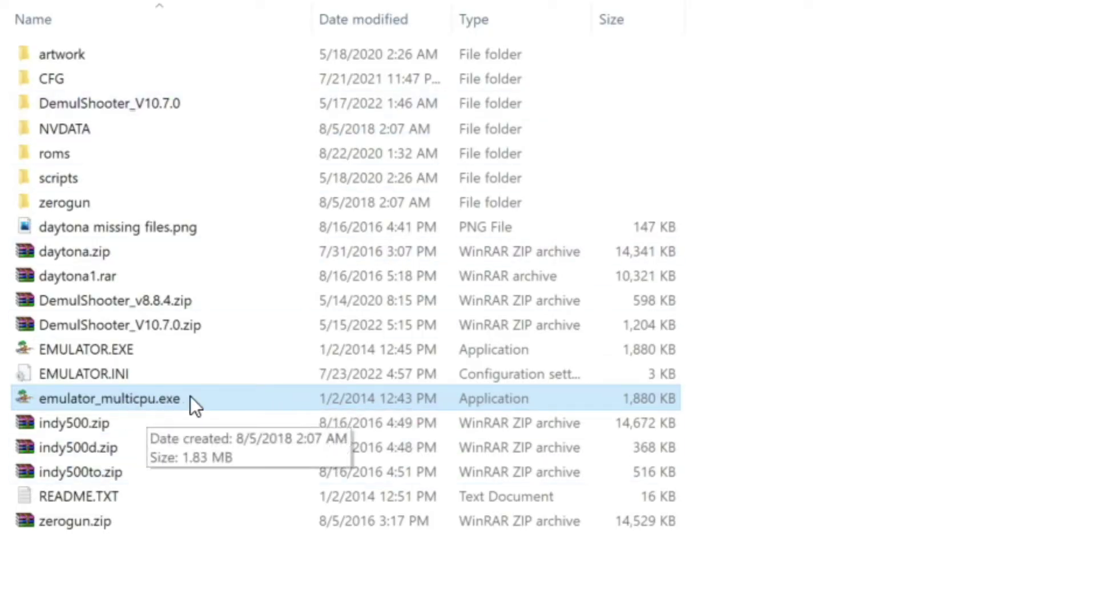
double_click(162, 402)
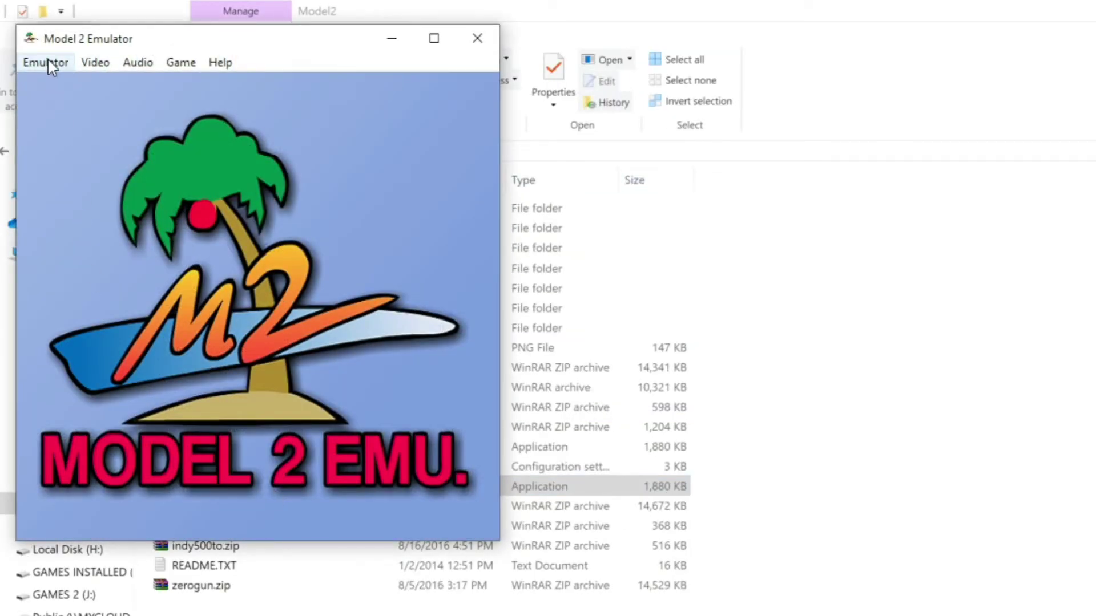
Step: Load the Virtua Cop 2 (vcop2) romset from the emulator's Load Rom list
click(95, 63)
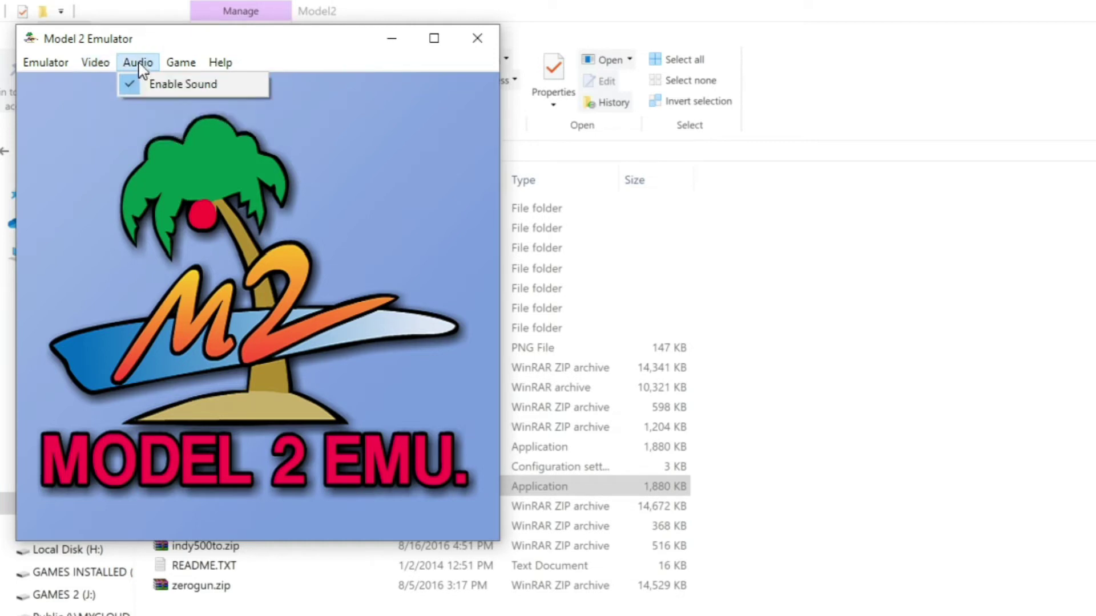
mouse_move(50, 64)
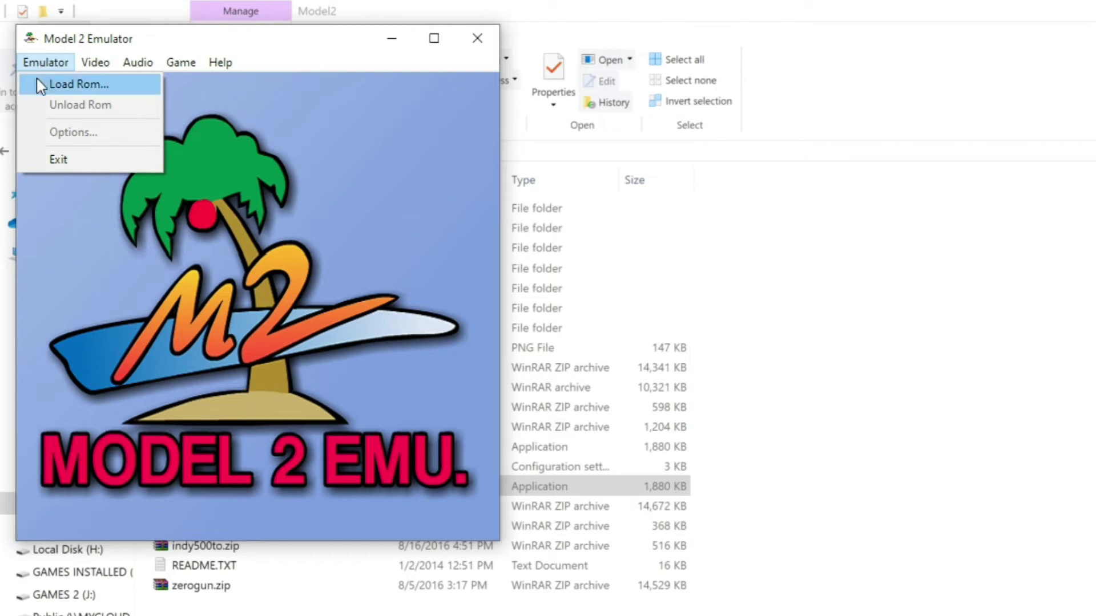
click(40, 85)
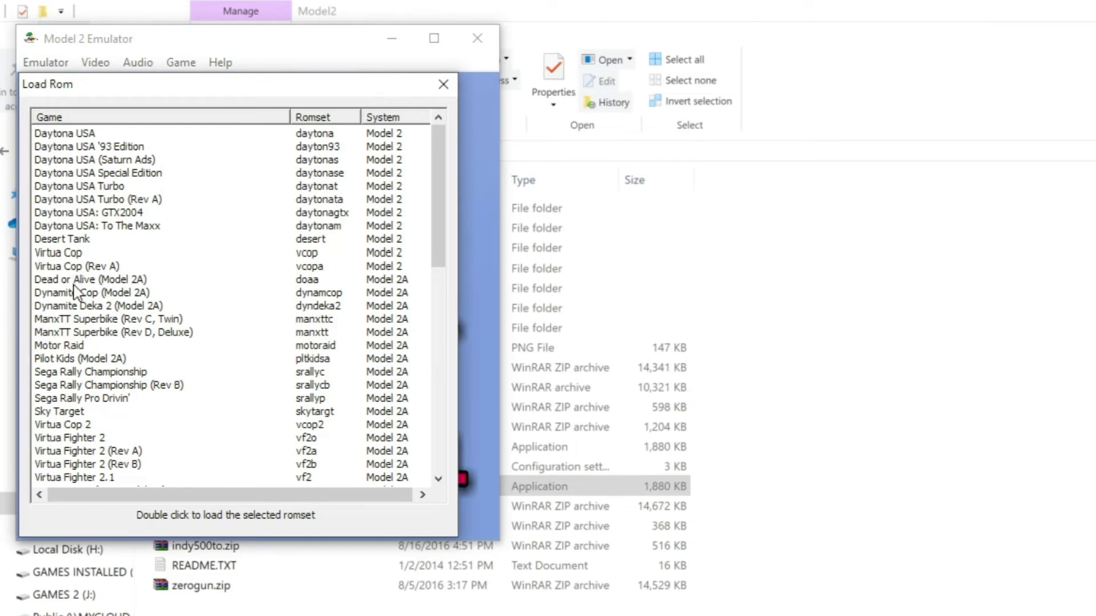
click(80, 426)
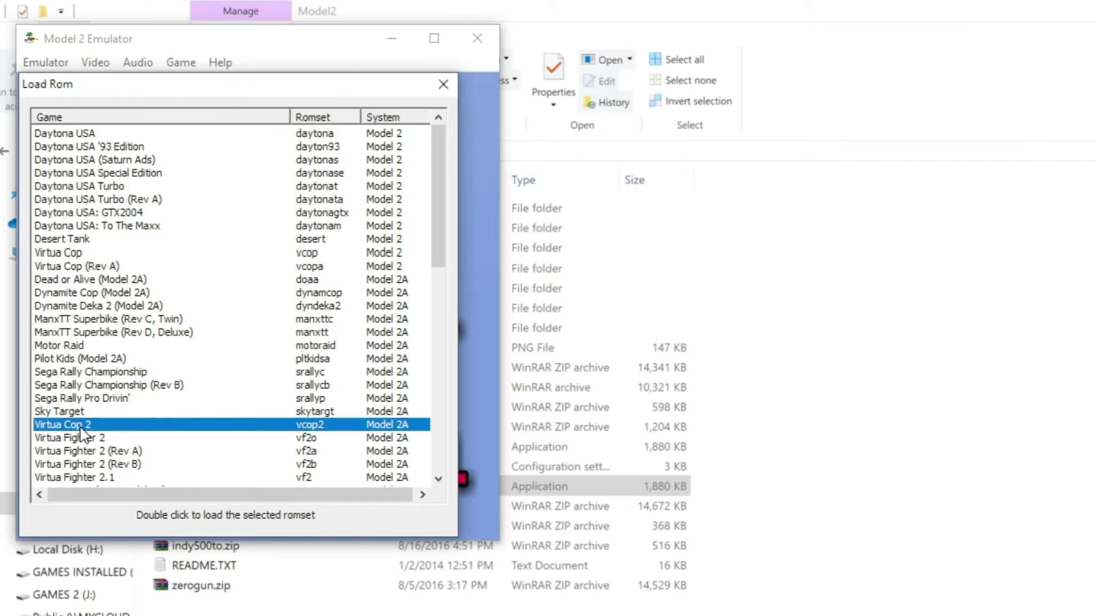
double_click(80, 426)
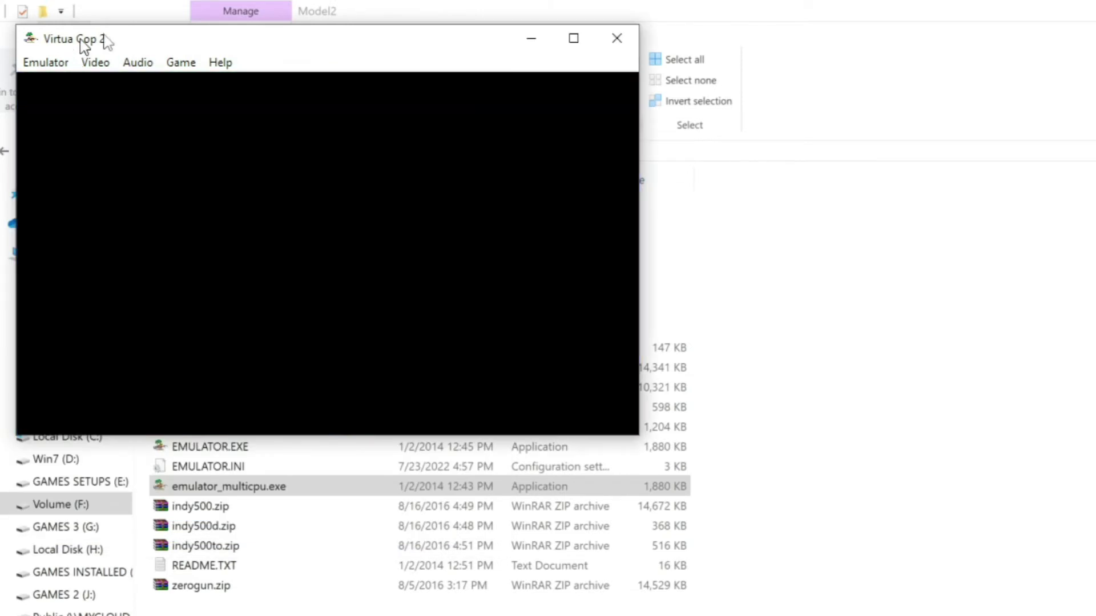
click(144, 64)
mouse_move(182, 64)
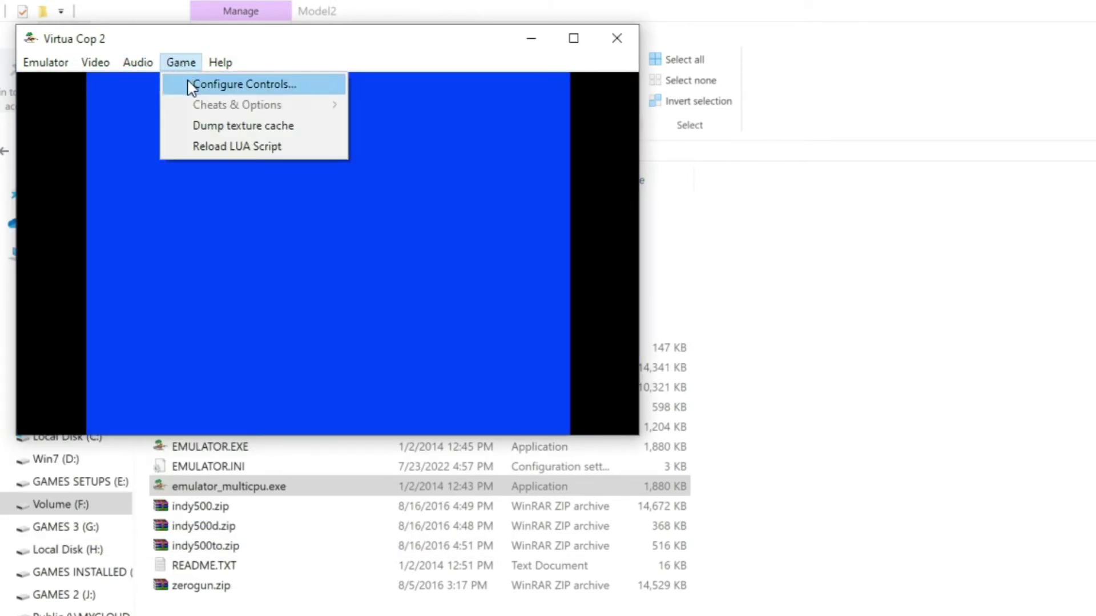
click(185, 86)
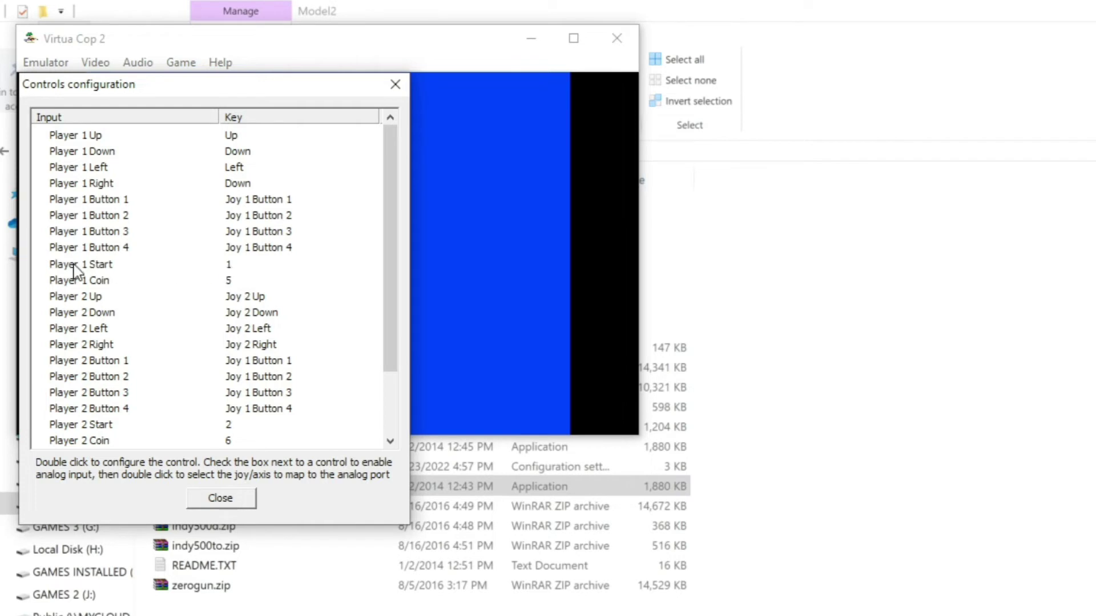
click(234, 266)
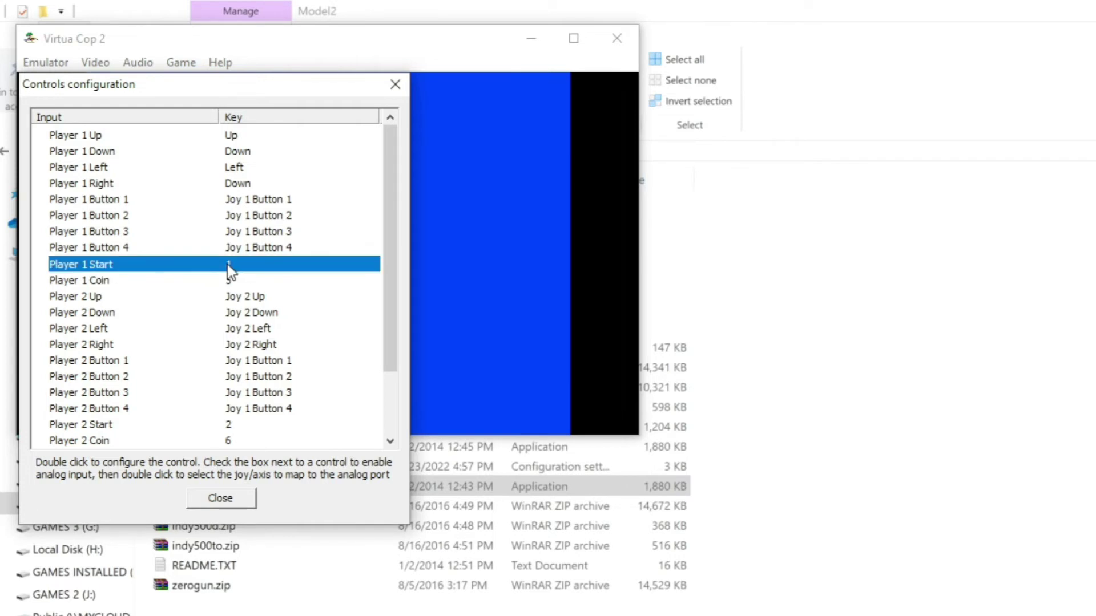
click(227, 280)
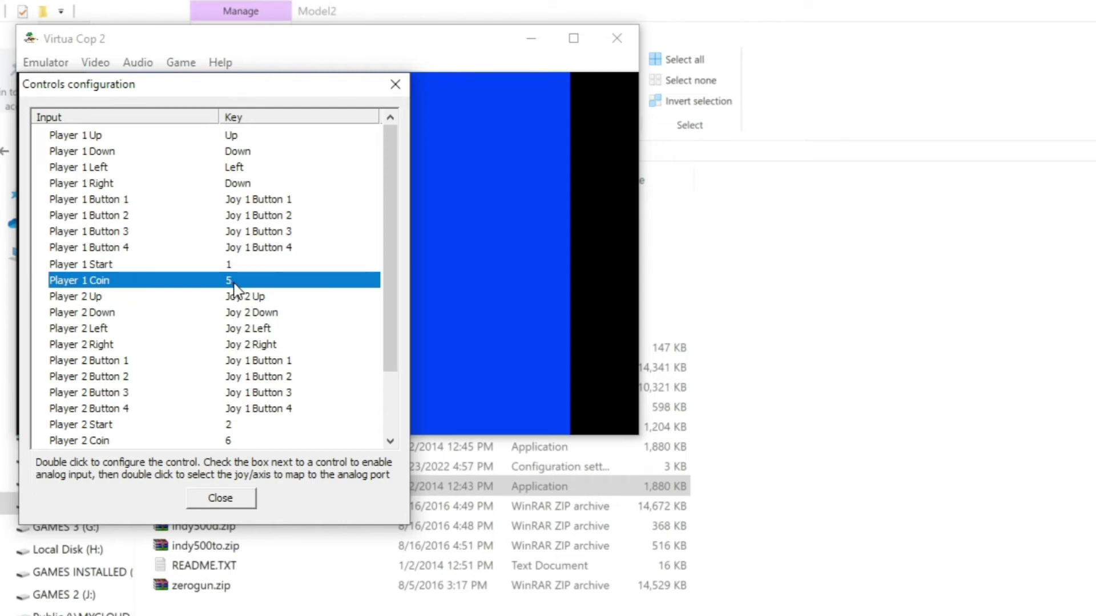
scroll(232, 288, down, 2)
click(226, 346)
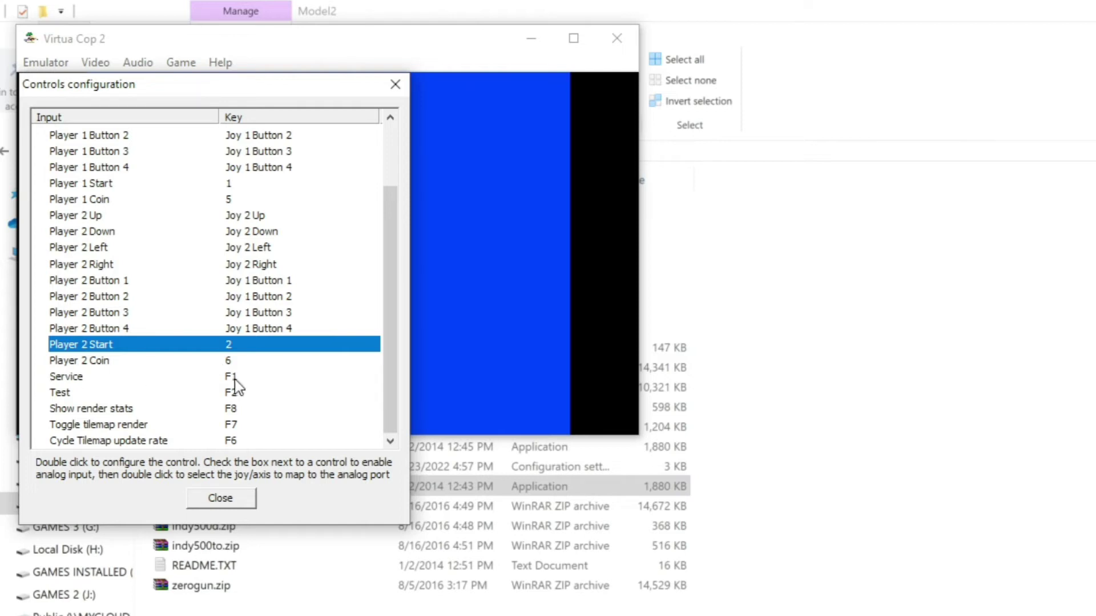
click(230, 363)
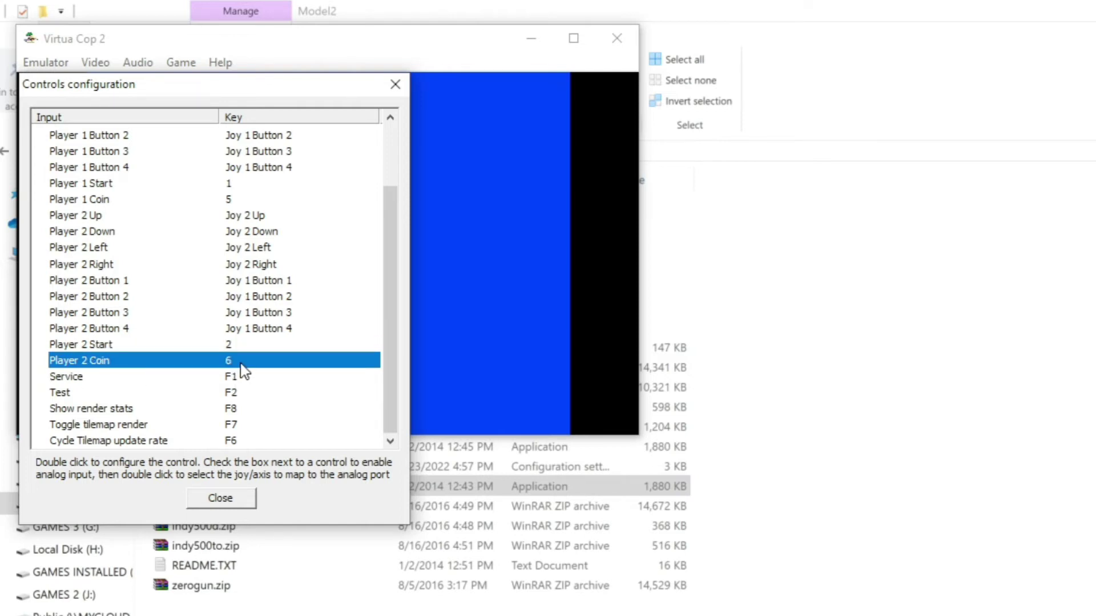
click(64, 380)
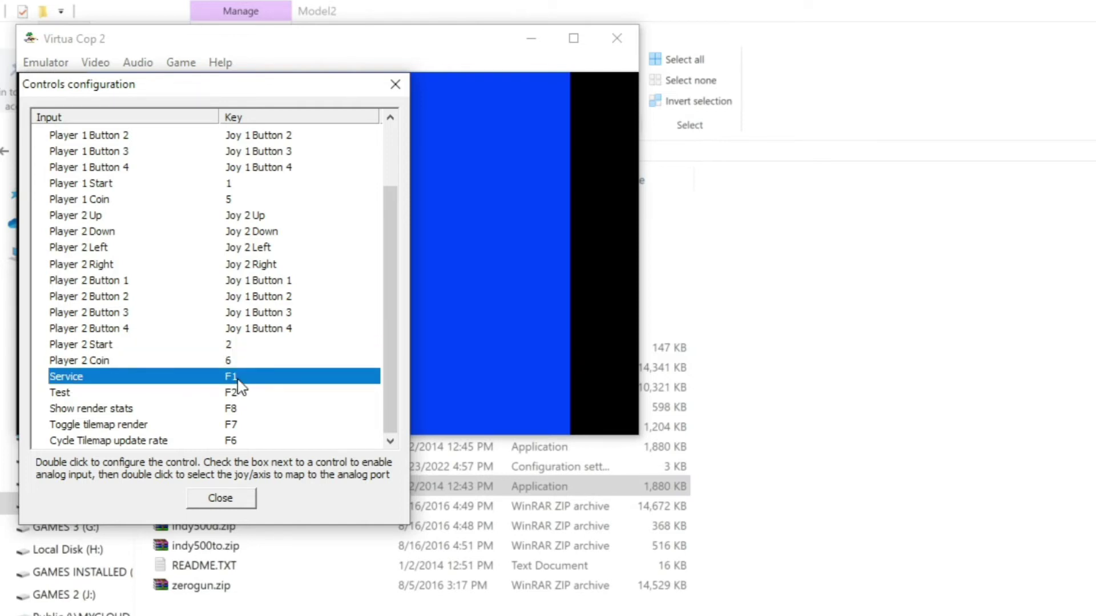
click(229, 395)
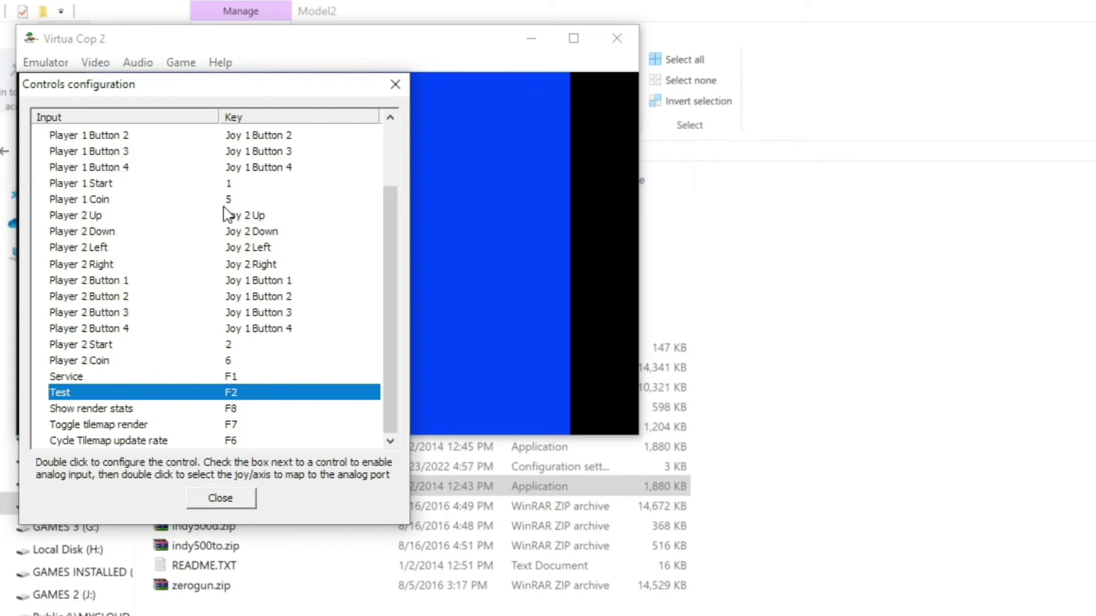
click(220, 499)
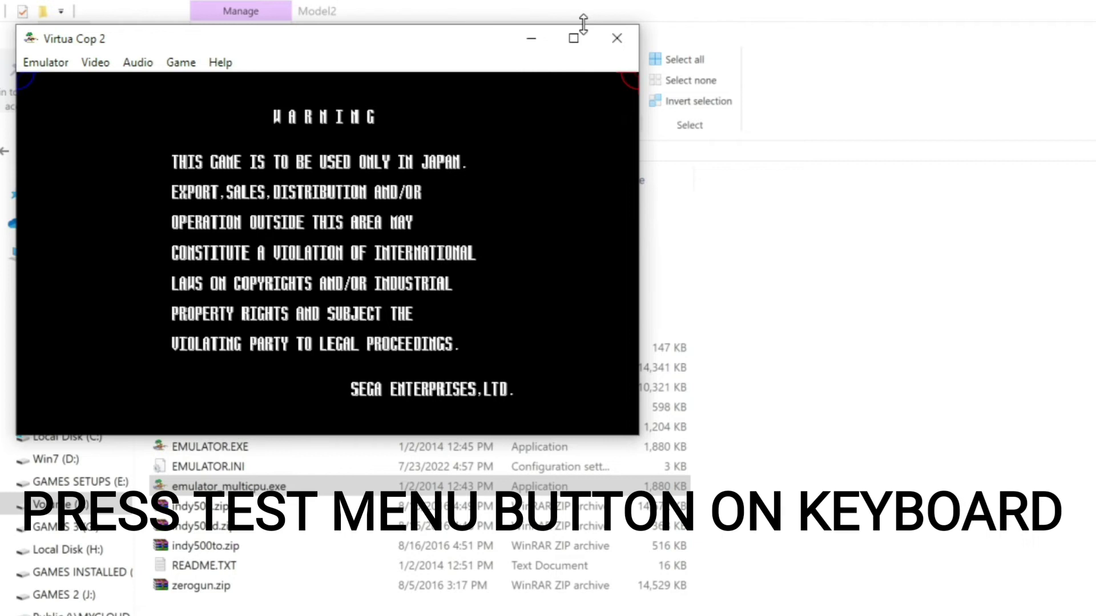
Step: Open Virtua Cop 2's test menu in full screen and move the selection down toward GUN SETTING
key(F2)
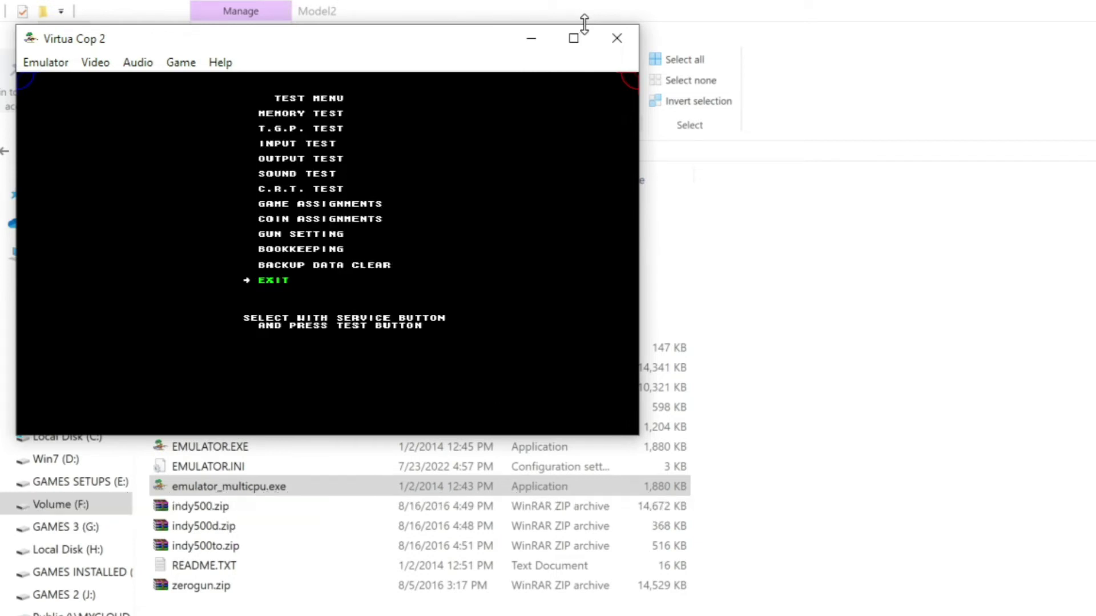
key(alt+Return)
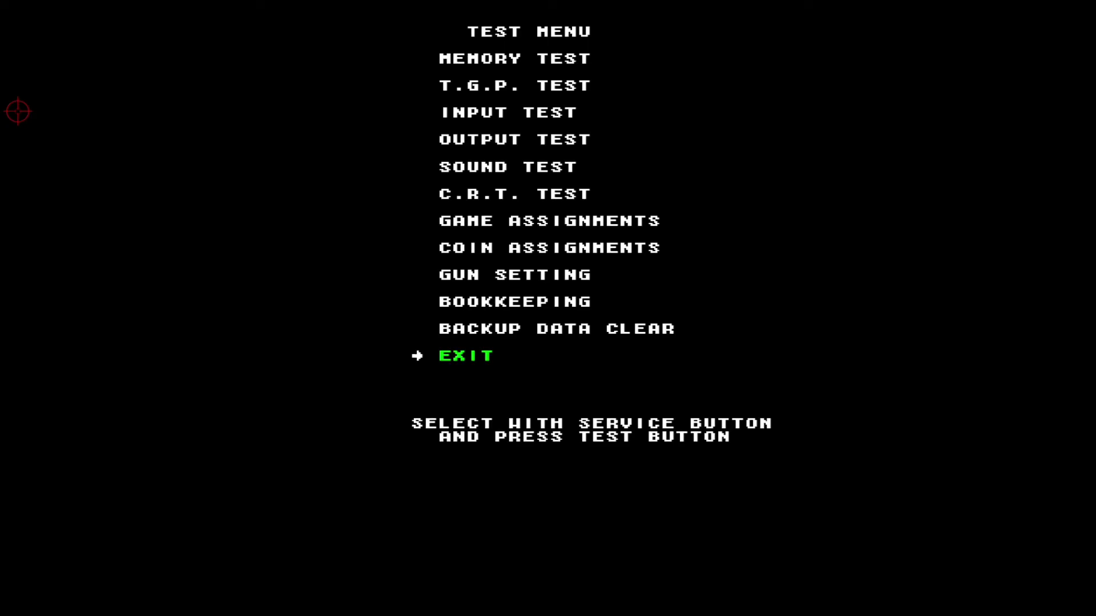
key(F1)
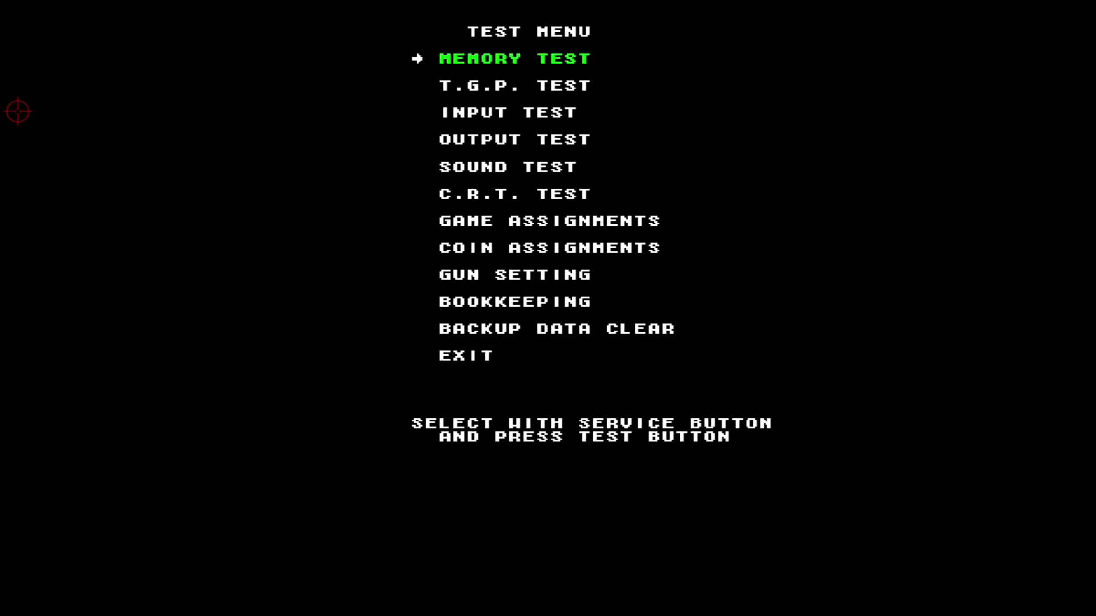
key(F1)
key(F1)
key(F1)
key(F1)
key(F1)
key(F1)
key(F1)
key(F1)
Step: Run GUN MARK CHECK, then exit back to the Gun Setting list
key(9)
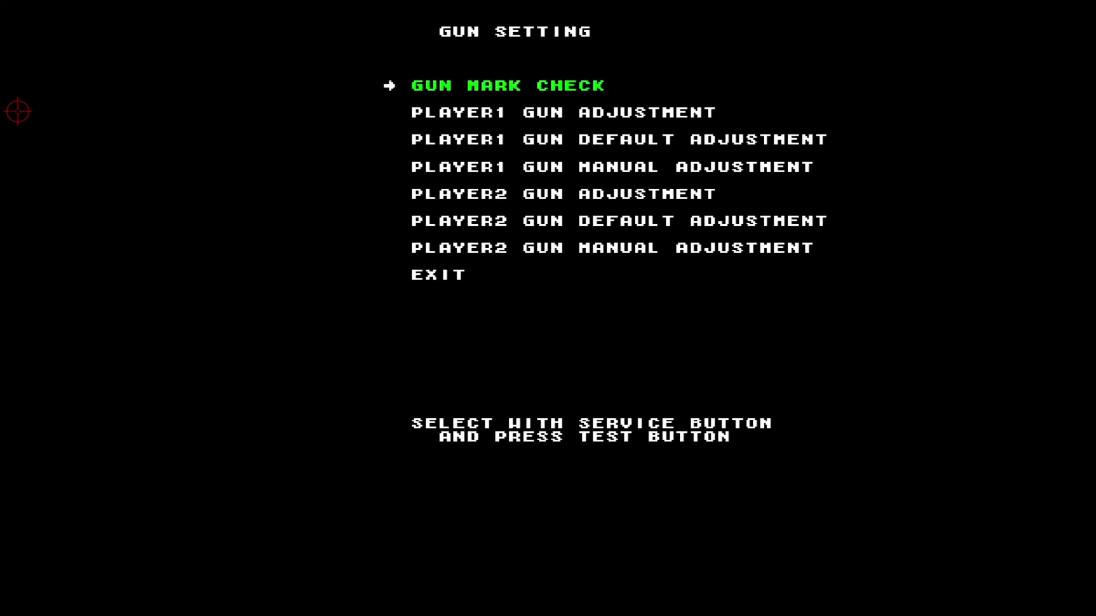
key(F2)
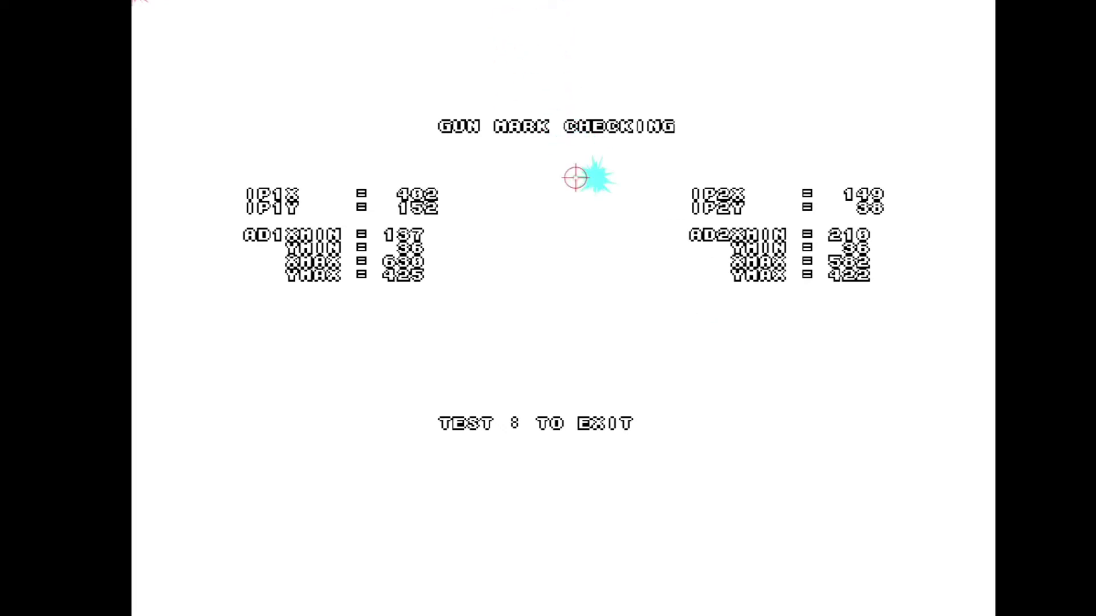
key(F2)
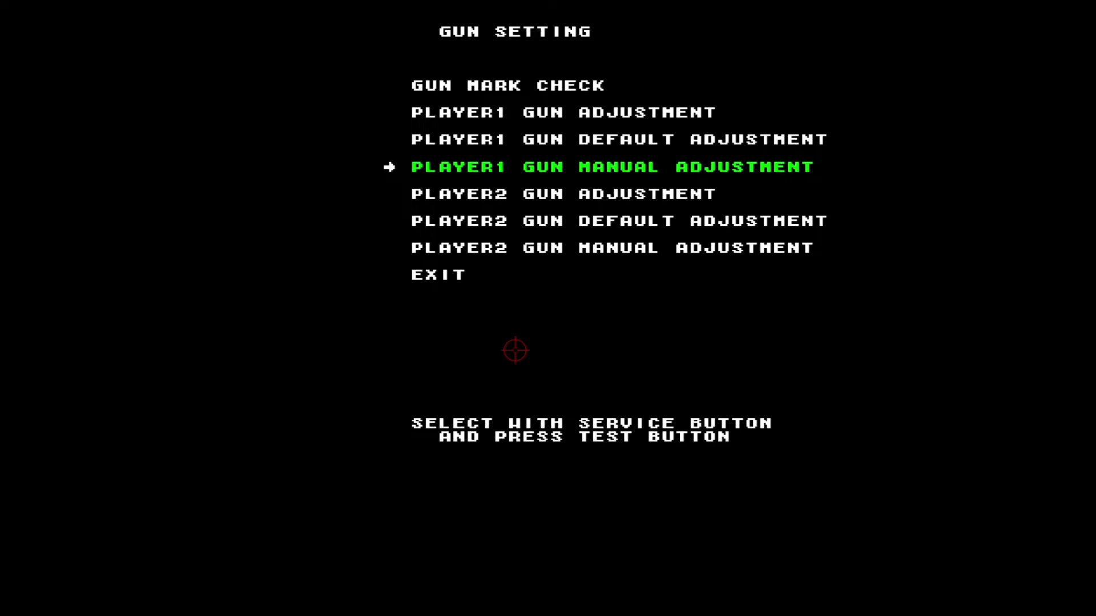